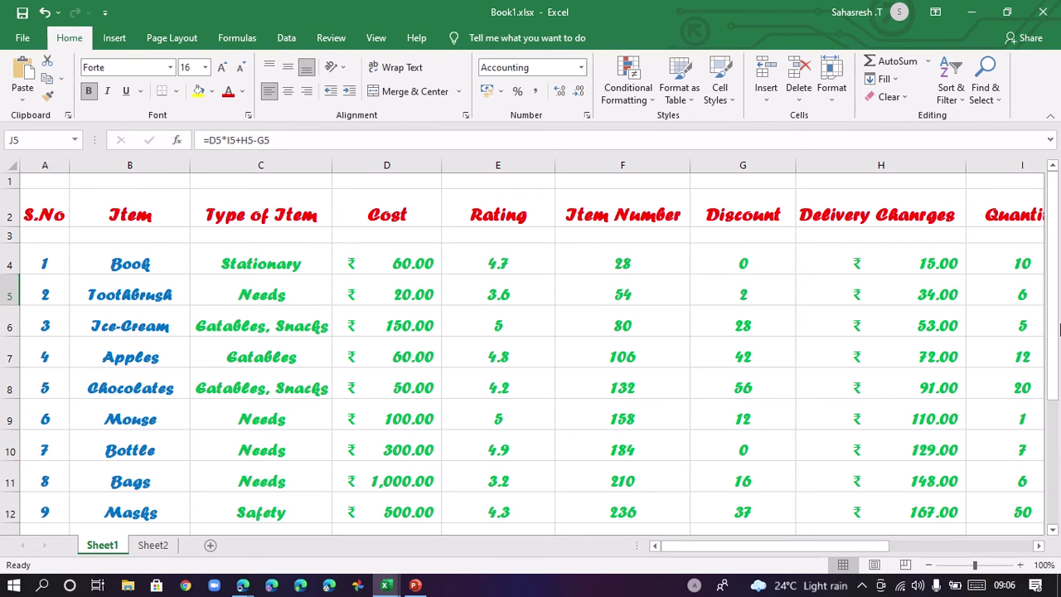
Inspect the Total Cost formula for the Book item in cell J4.
{"action": "left_click_drag", "start_coordinate": [1058, 355], "coordinate": [1058, 331]}
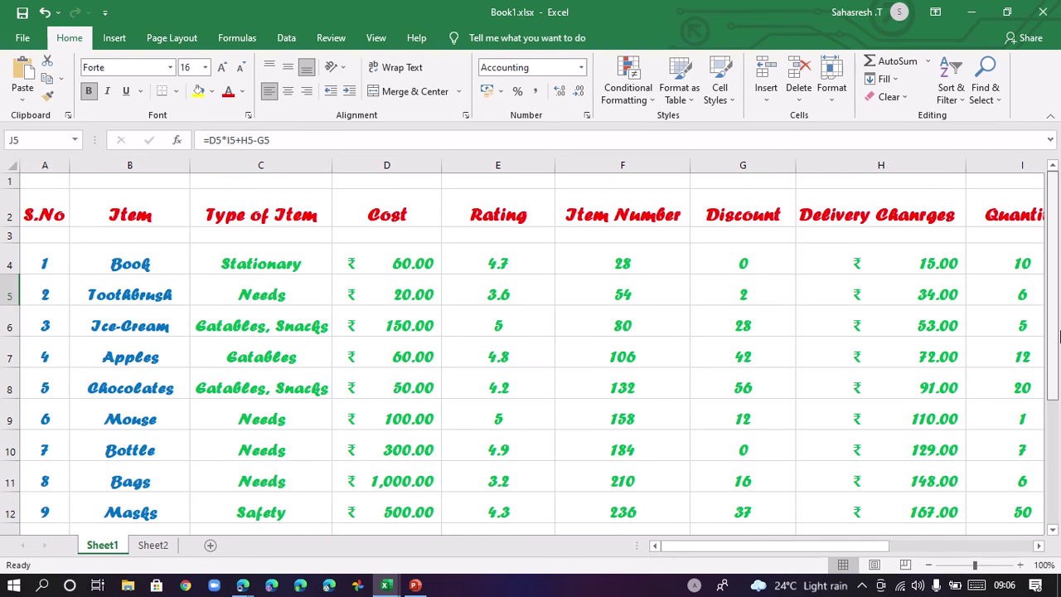
{"action": "left_click_drag", "start_coordinate": [880, 545], "coordinate": [960, 564]}
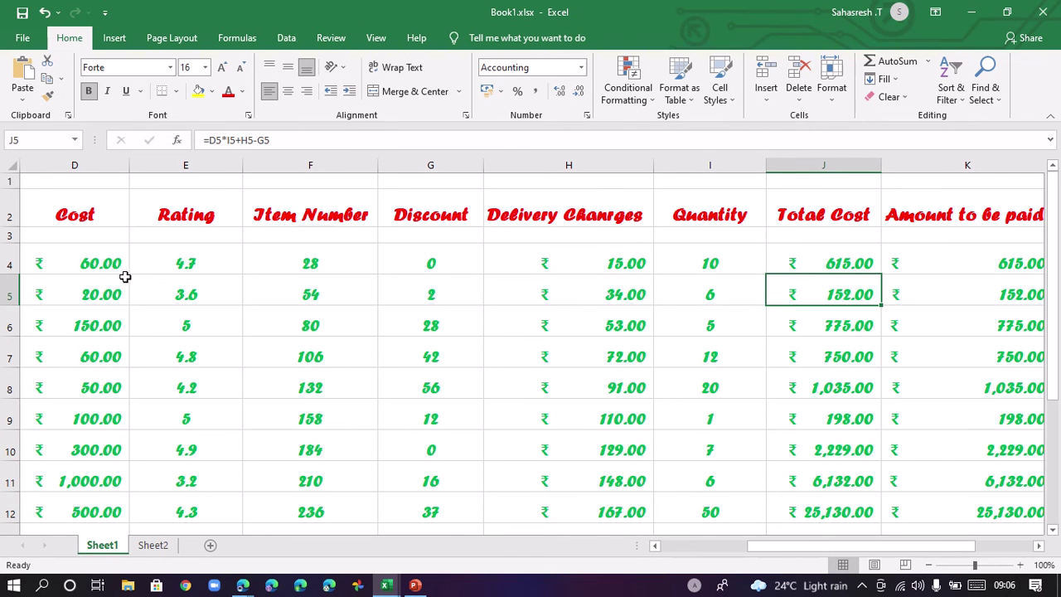
{"action": "left_click", "coordinate": [815, 269]}
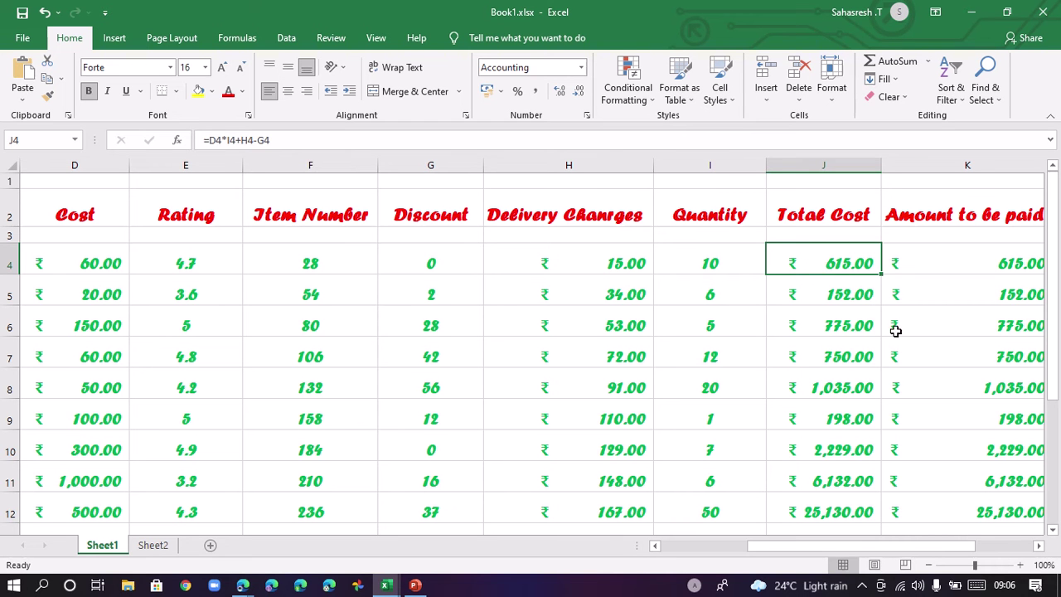
Clear the Ice-Cream row's Total Cost in J6 and re-enter it as the formula =D6*I6+H6-G6.
{"action": "left_click", "coordinate": [821, 334]}
{"action": "mouse_move", "coordinate": [862, 544]}
{"action": "left_mouse_down"}
{"action": "mouse_move", "coordinate": [753, 550]}
{"action": "mouse_move", "coordinate": [864, 548]}
{"action": "left_mouse_up"}
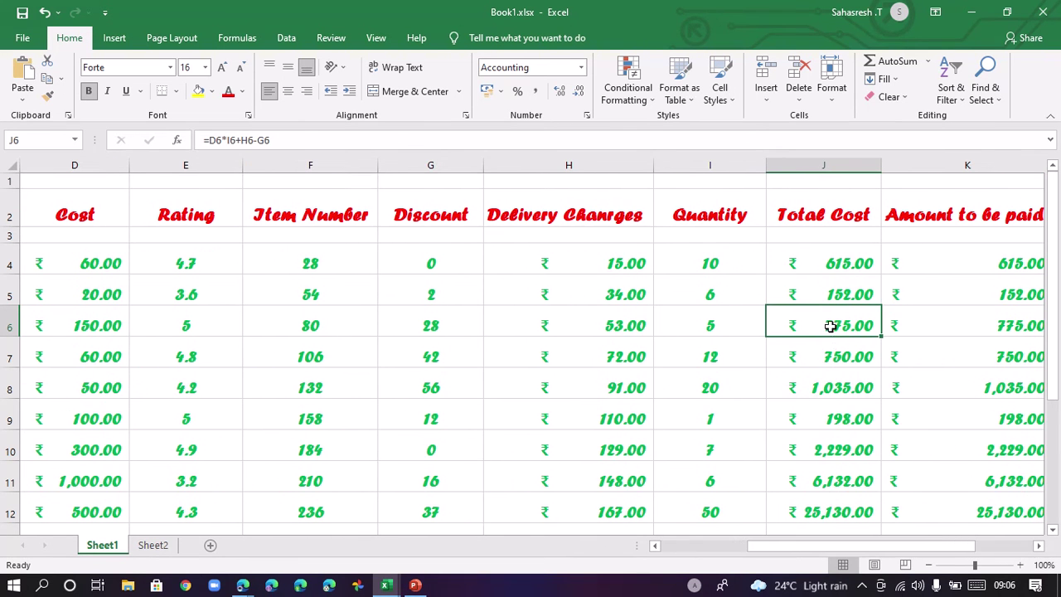
{"action": "key", "text": "Delete"}
{"action": "type", "text": "="}
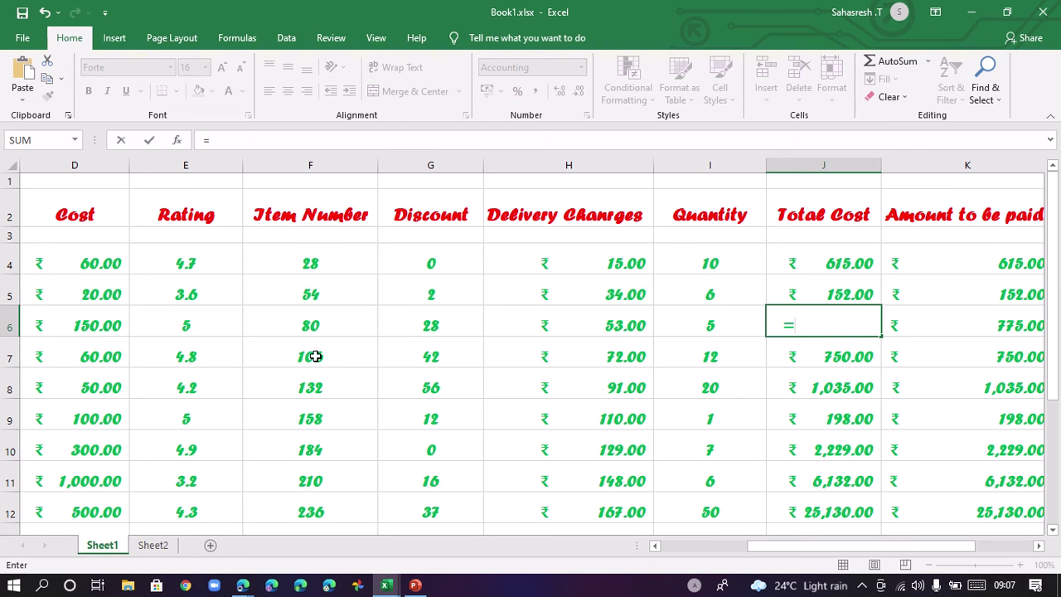
{"action": "left_click", "coordinate": [90, 329]}
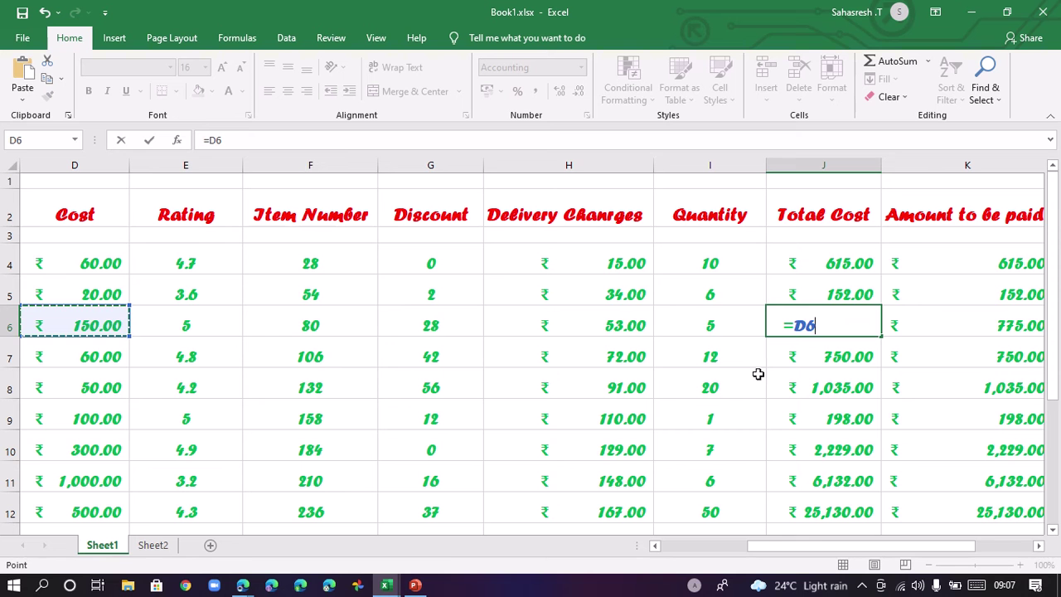
{"action": "type", "text": "*"}
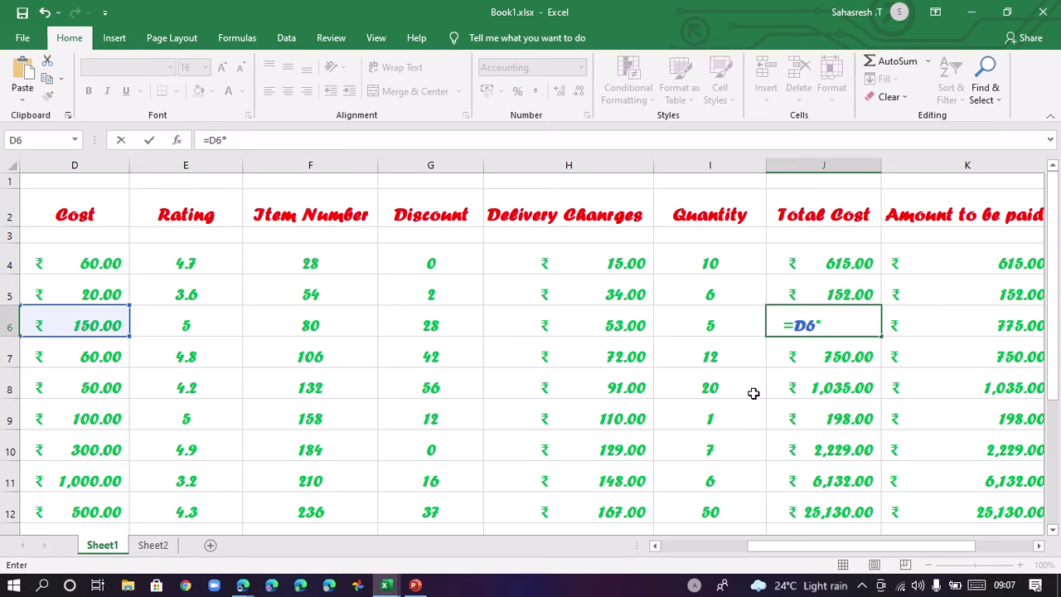
{"action": "left_click", "coordinate": [733, 319]}
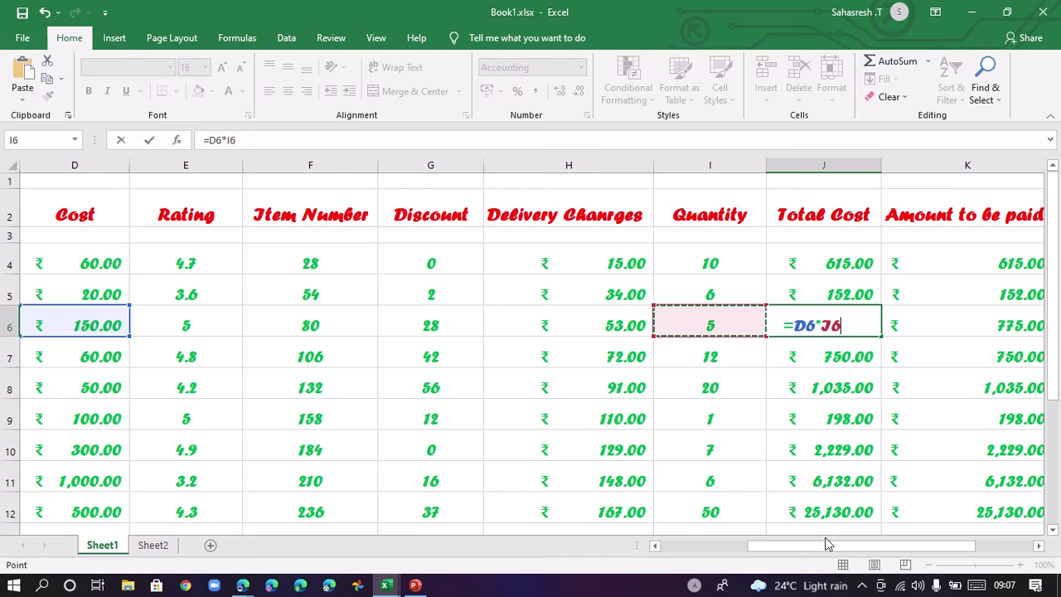
{"action": "type", "text": "+"}
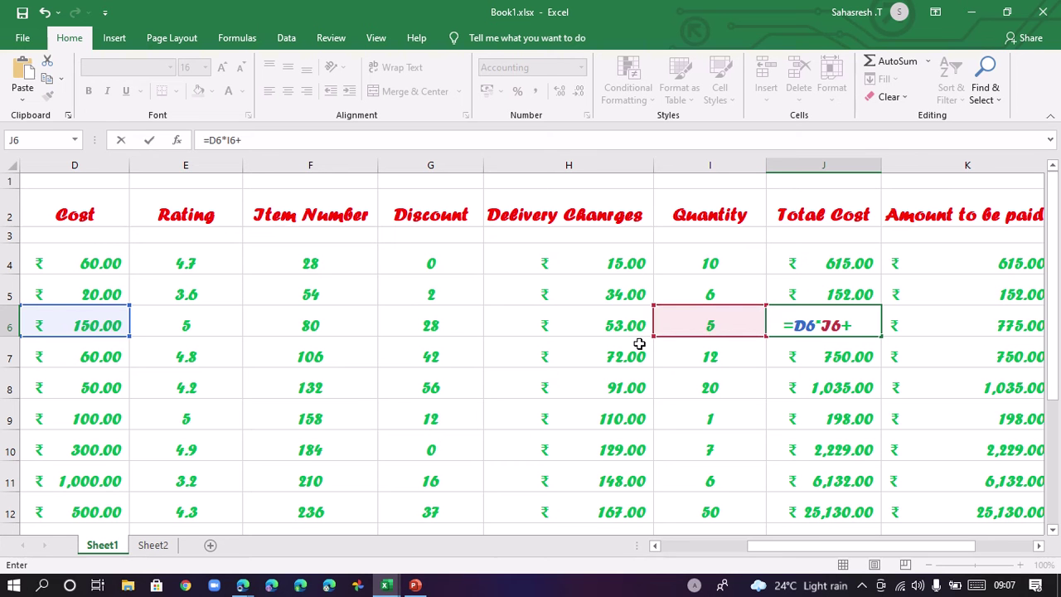
{"action": "left_click", "coordinate": [617, 324]}
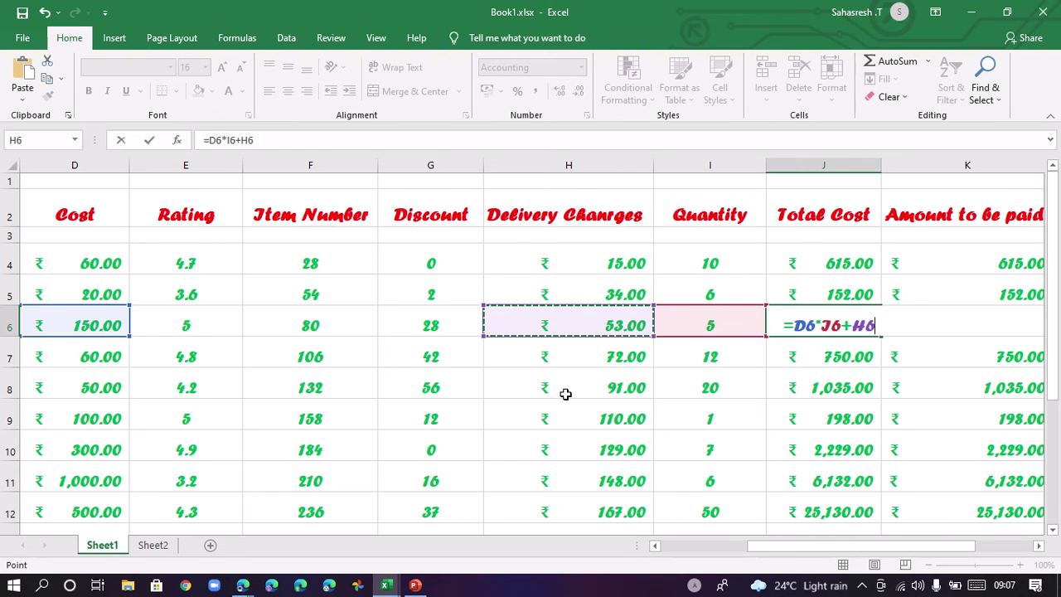
{"action": "type", "text": "-"}
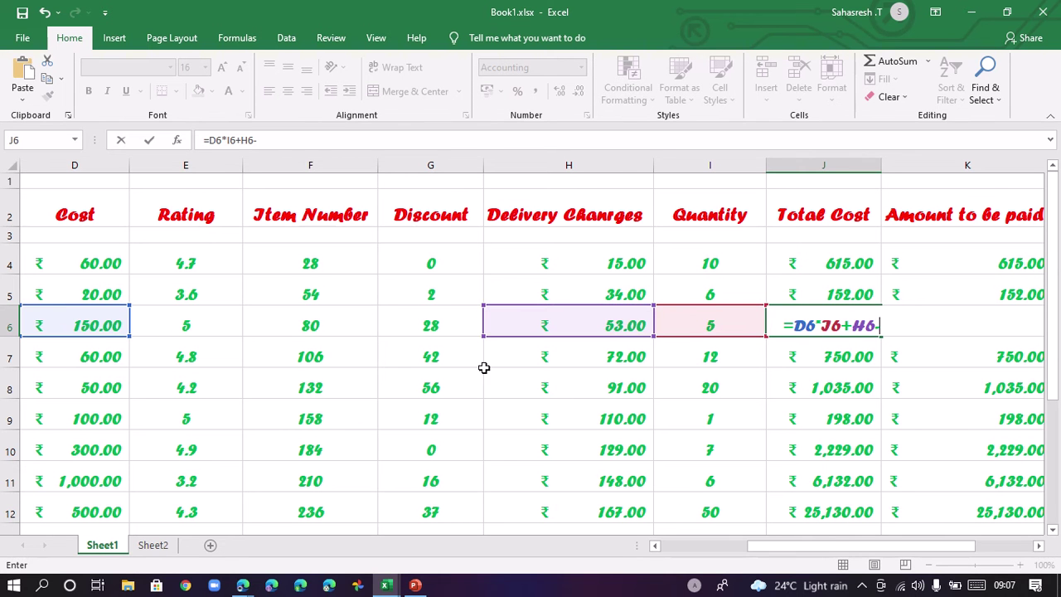
{"action": "left_click", "coordinate": [448, 325]}
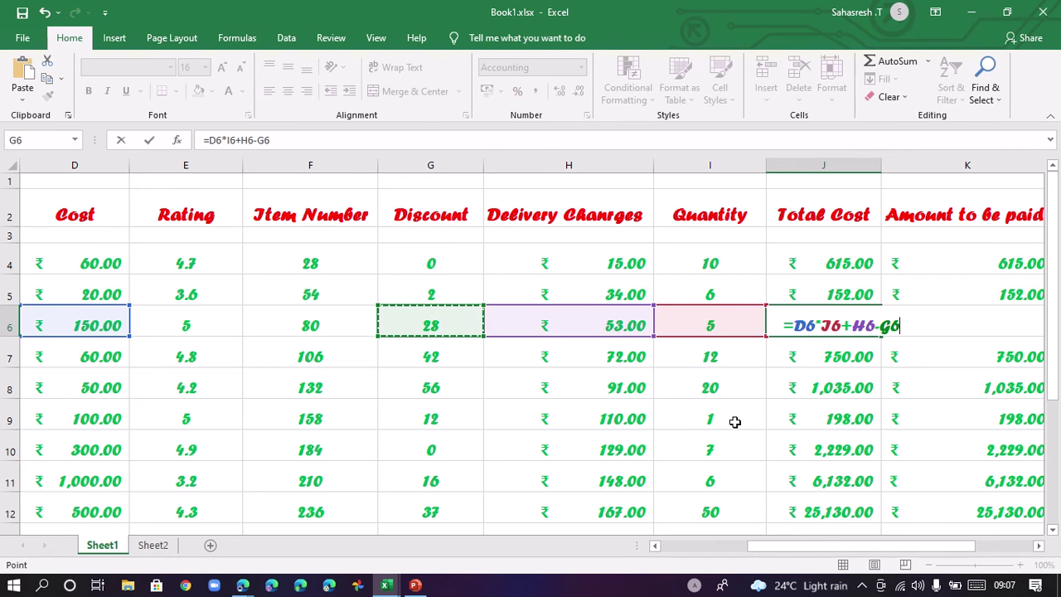
{"action": "key", "text": "Return"}
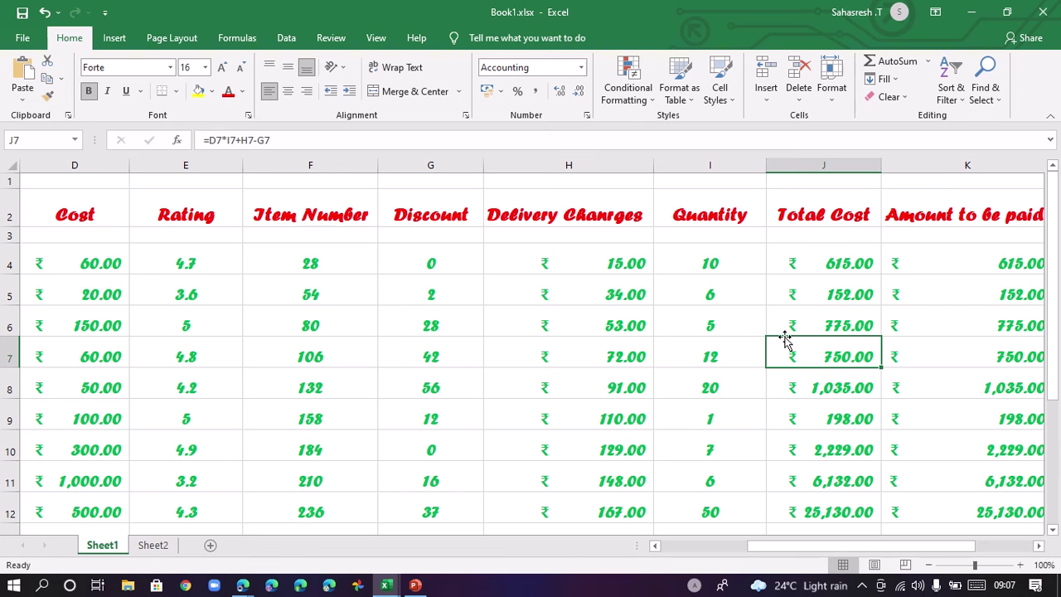
Review the Total Cost column down to row 17, and look over the whole item table at 90% zoom.
{"action": "scroll", "coordinate": [895, 363], "scroll_direction": "down", "scroll_amount": 1}
{"action": "scroll", "coordinate": [896, 366], "scroll_direction": "up", "scroll_amount": 1}
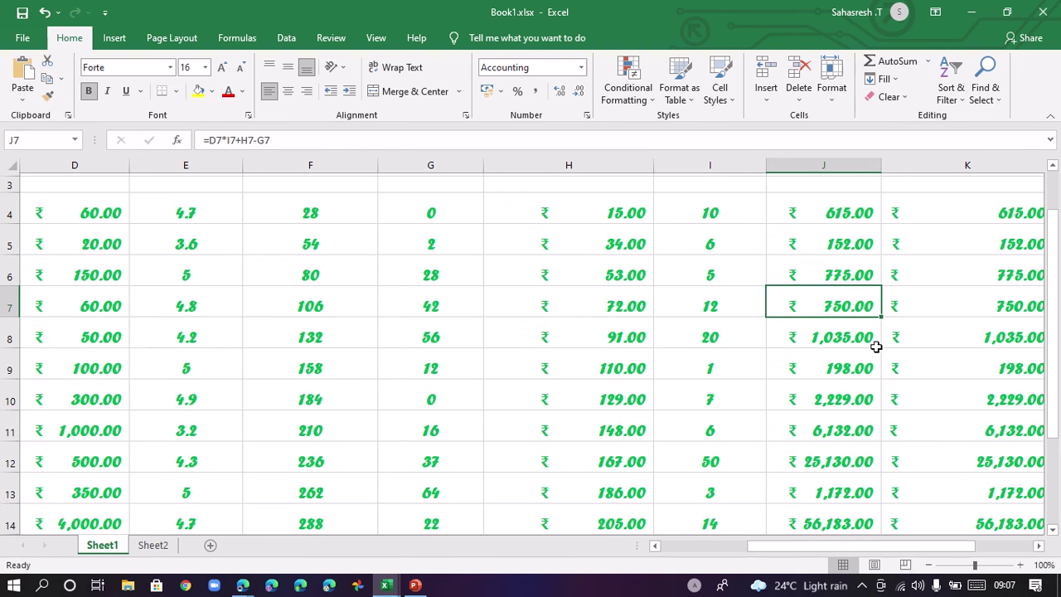
{"action": "scroll", "coordinate": [879, 356], "scroll_direction": "down", "scroll_amount": 1}
{"action": "left_click_drag", "start_coordinate": [880, 366], "coordinate": [888, 216]}
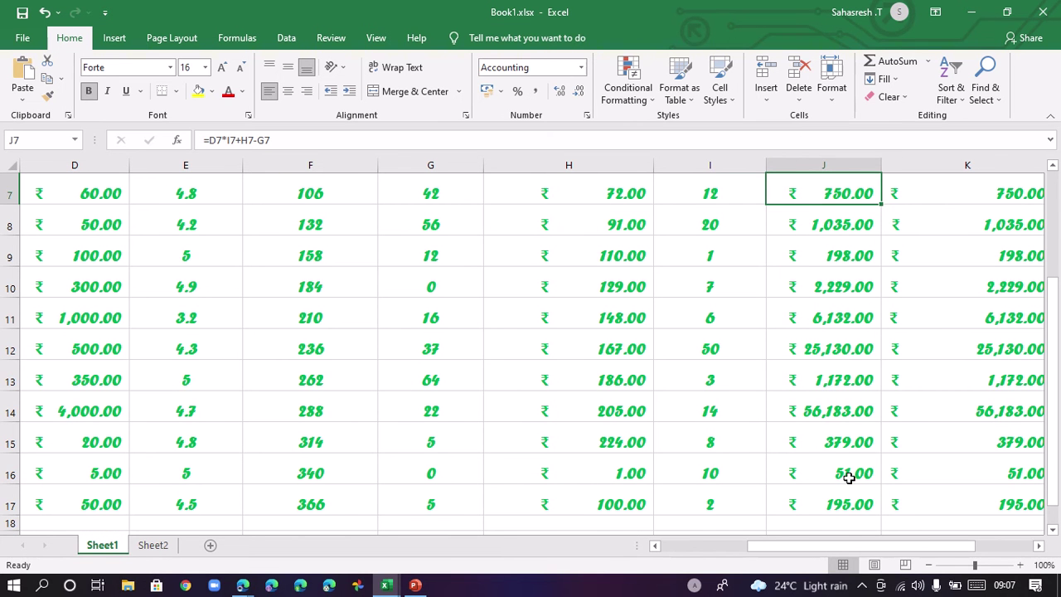
{"action": "scroll", "coordinate": [825, 257], "scroll_direction": "up", "scroll_amount": 2}
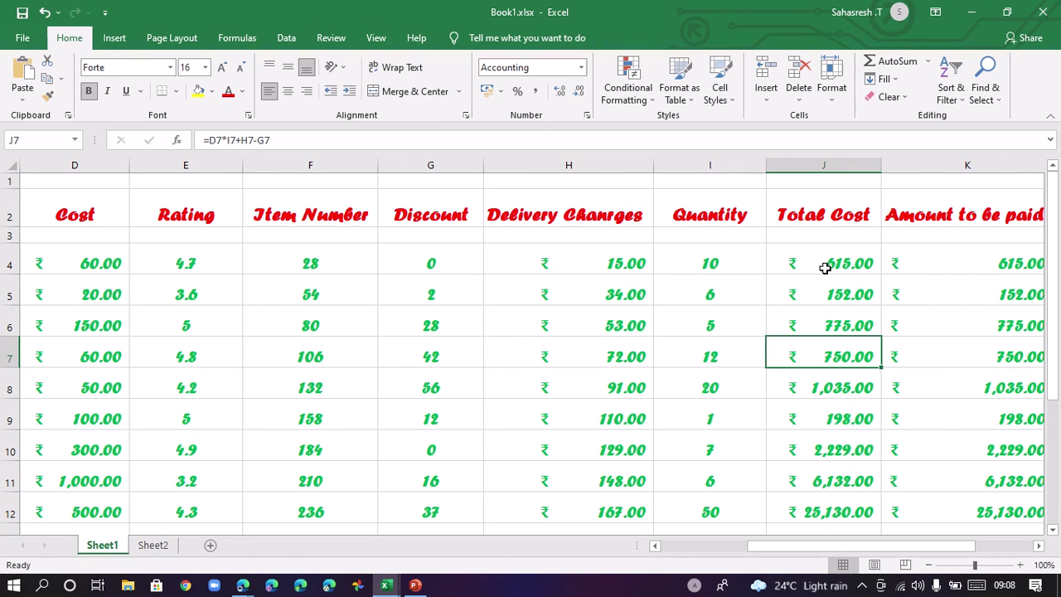
{"action": "scroll", "coordinate": [833, 469], "scroll_direction": "down", "scroll_amount": 1}
{"action": "scroll", "coordinate": [833, 469], "scroll_direction": "up", "scroll_amount": 1}
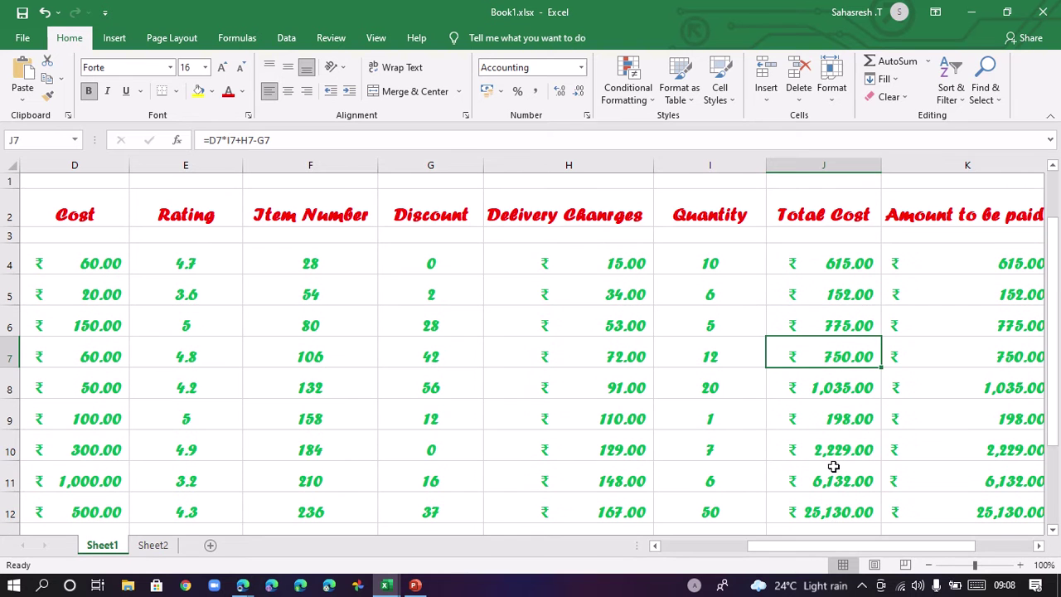
{"action": "left_click", "coordinate": [930, 565]}
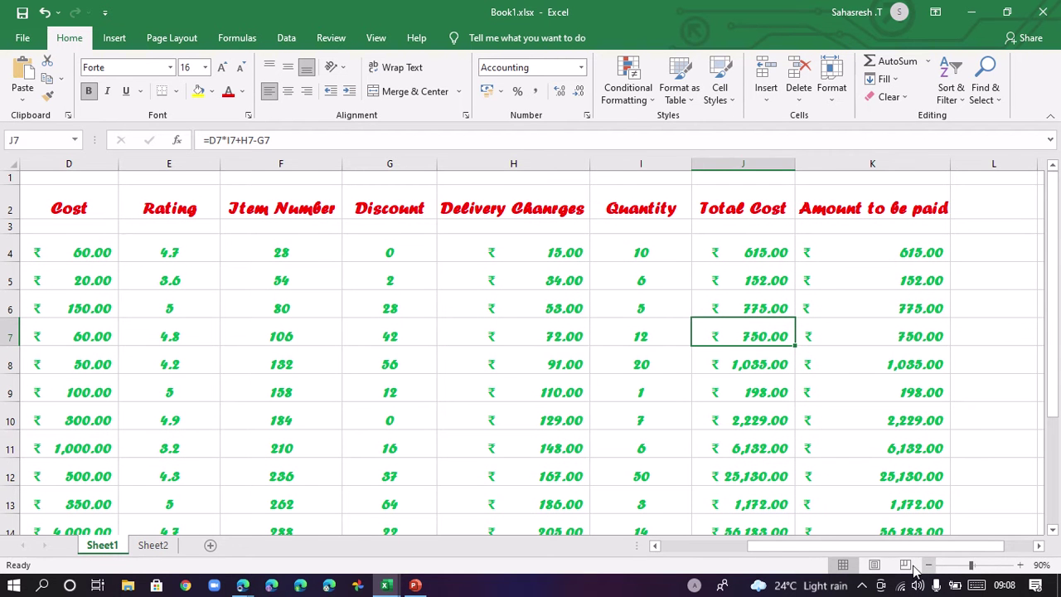
{"action": "left_click_drag", "start_coordinate": [900, 547], "coordinate": [815, 572]}
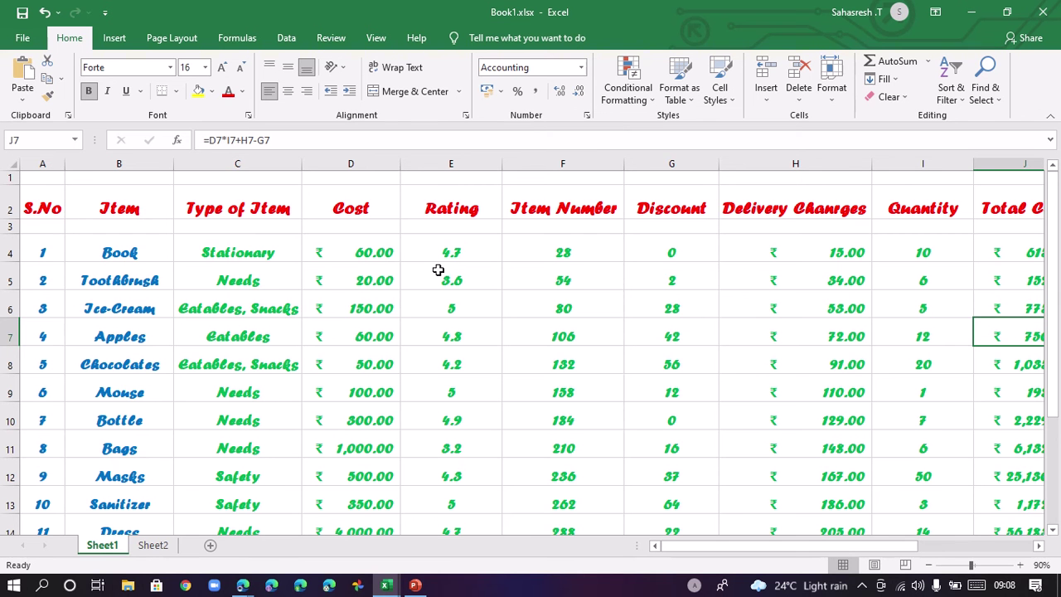
{"action": "scroll", "coordinate": [210, 329], "scroll_direction": "down", "scroll_amount": 6}
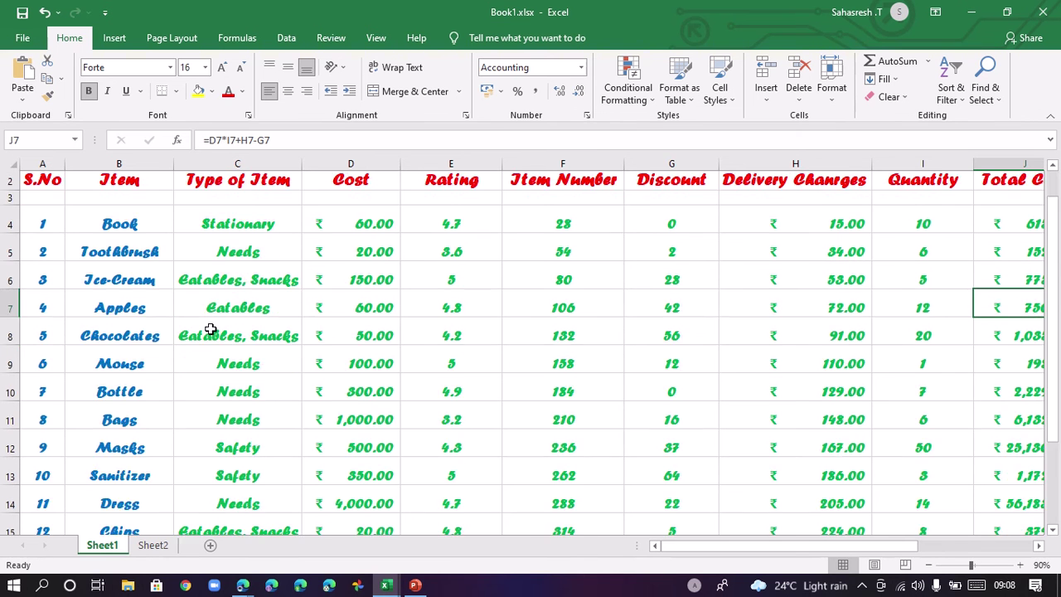
{"action": "scroll", "coordinate": [210, 328], "scroll_direction": "up", "scroll_amount": 6}
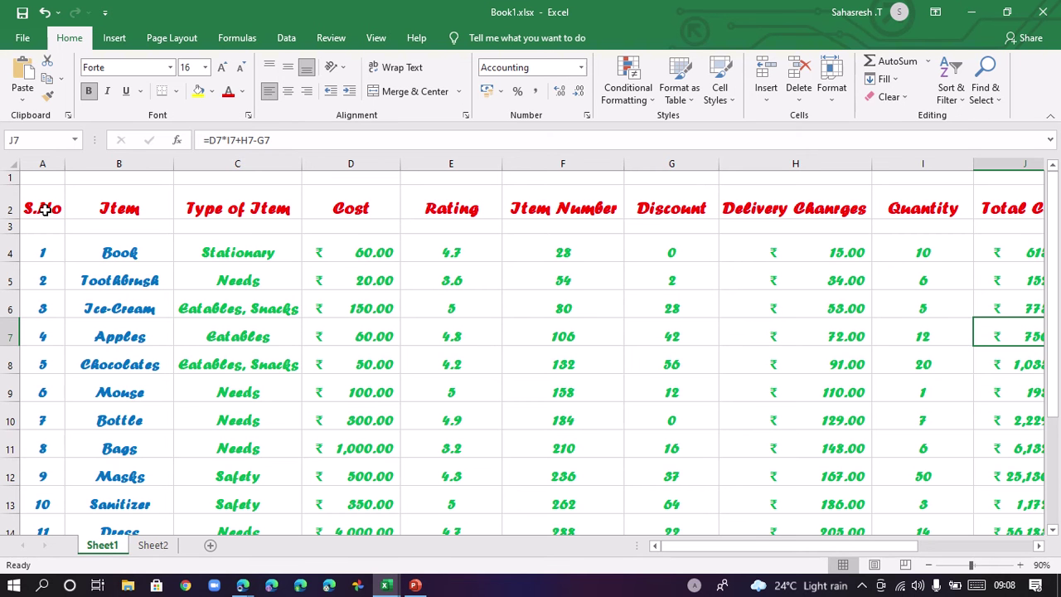
Try to add filters to the header row from S.No to Amount to be paid.
{"action": "left_click_drag", "start_coordinate": [45, 208], "coordinate": [945, 216]}
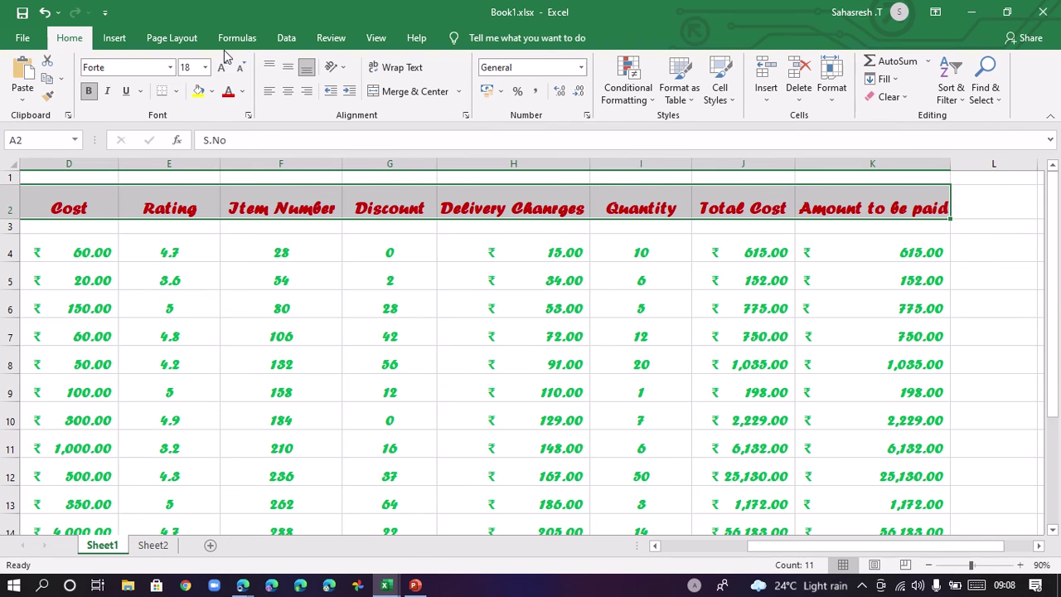
{"action": "left_click", "coordinate": [282, 39]}
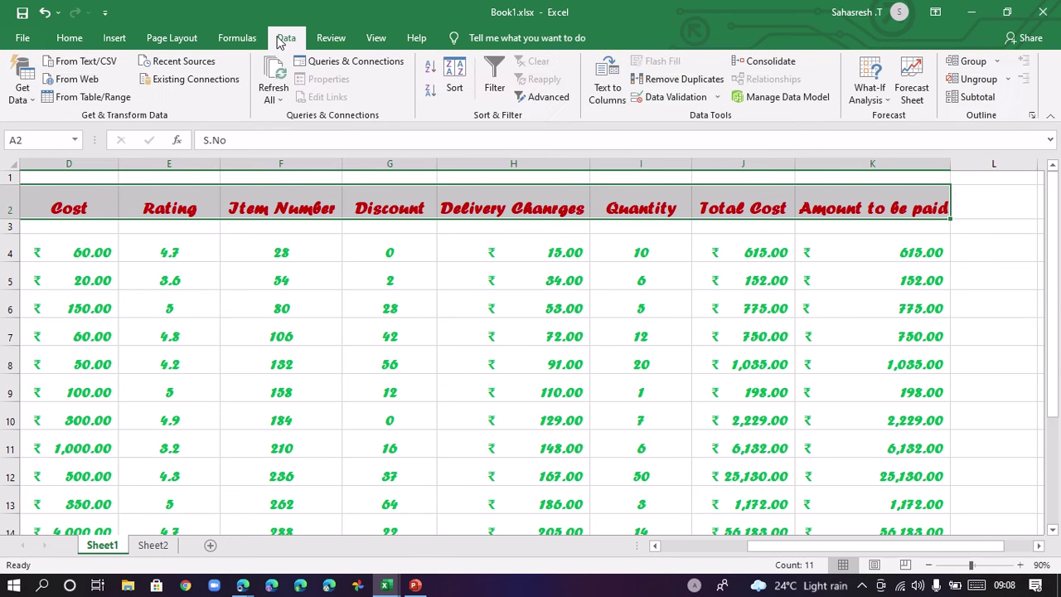
{"action": "left_click", "coordinate": [493, 92]}
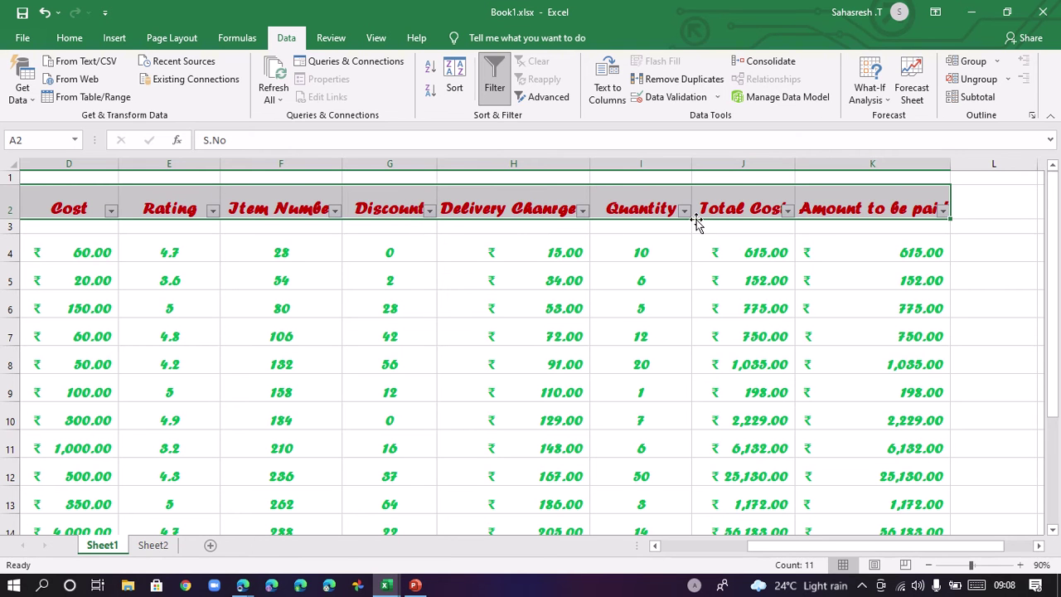
Widen the S.No, Item Number, Discount, Delivery Chanrges, Total Cost and Amount to be paid columns so their headings clear the filter arrows.
{"action": "left_click", "coordinate": [623, 252]}
{"action": "mouse_move", "coordinate": [589, 163]}
{"action": "left_mouse_down"}
{"action": "mouse_move", "coordinate": [623, 161]}
{"action": "mouse_move", "coordinate": [610, 163]}
{"action": "left_mouse_up"}
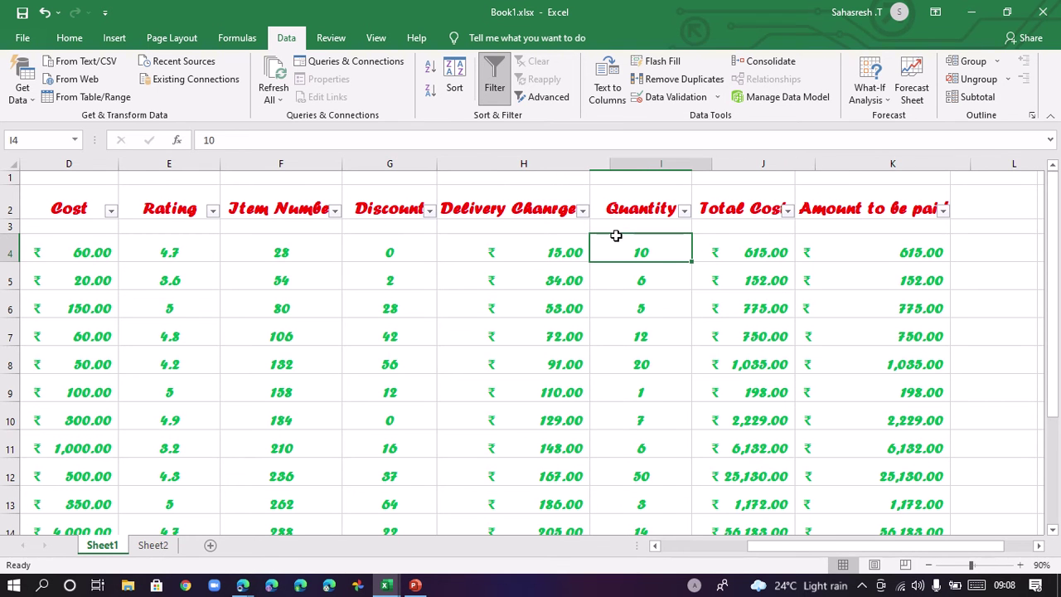
{"action": "left_click_drag", "start_coordinate": [437, 163], "coordinate": [452, 163]}
{"action": "left_click_drag", "start_coordinate": [338, 164], "coordinate": [369, 163]}
{"action": "left_click_drag", "start_coordinate": [758, 546], "coordinate": [787, 546]}
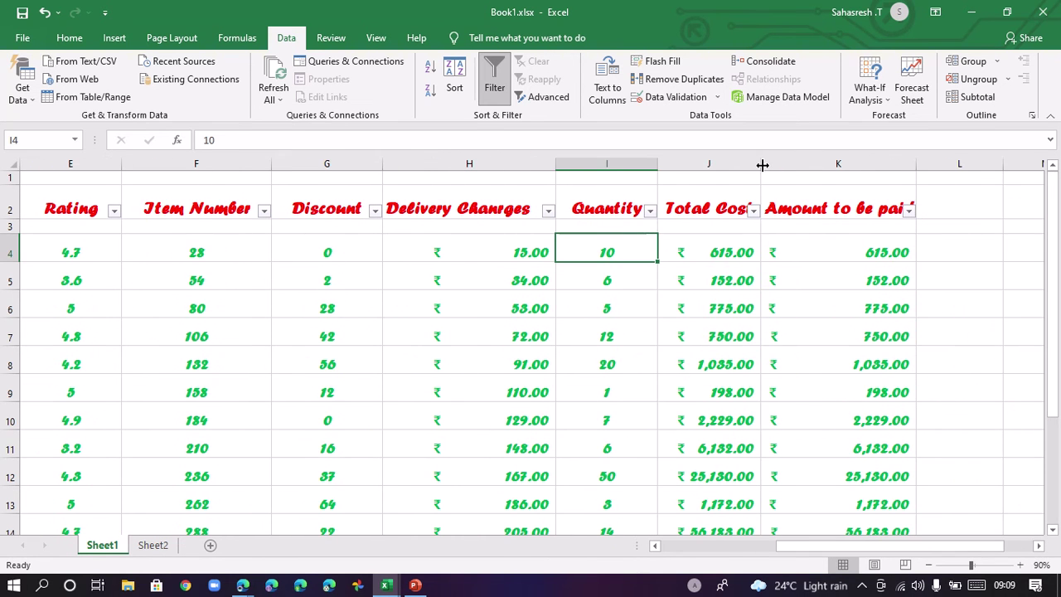
{"action": "left_click_drag", "start_coordinate": [760, 163], "coordinate": [782, 164]}
{"action": "left_click_drag", "start_coordinate": [933, 160], "coordinate": [959, 163]}
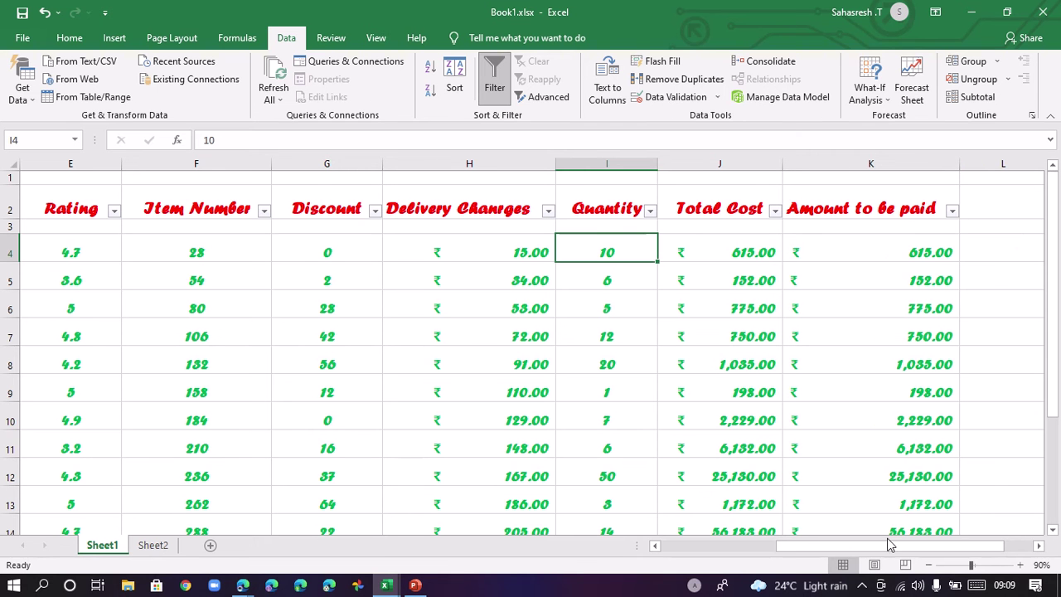
{"action": "left_click_drag", "start_coordinate": [890, 547], "coordinate": [774, 552]}
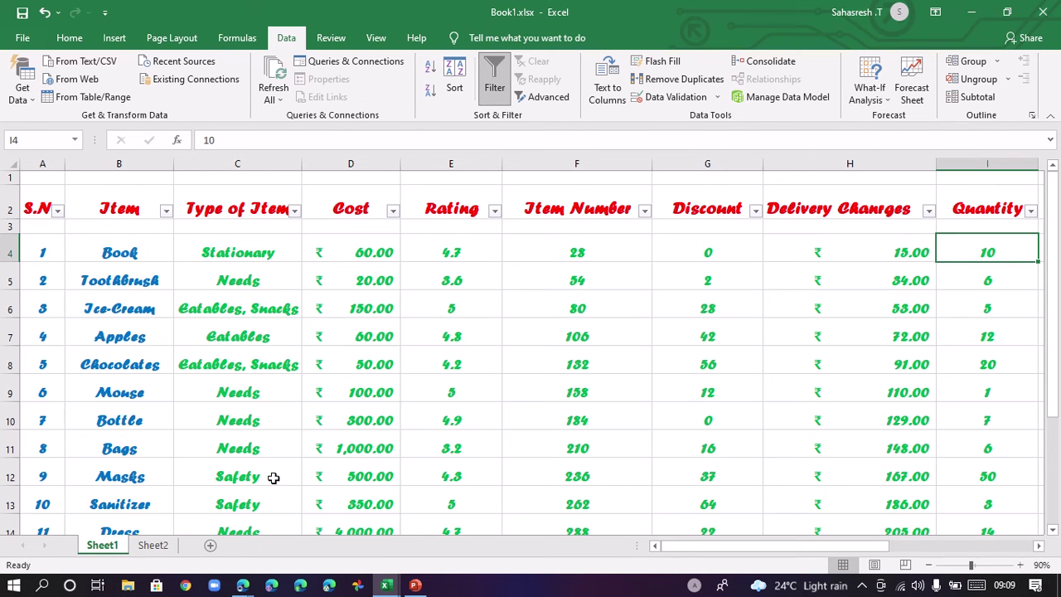
{"action": "left_click_drag", "start_coordinate": [64, 164], "coordinate": [91, 164]}
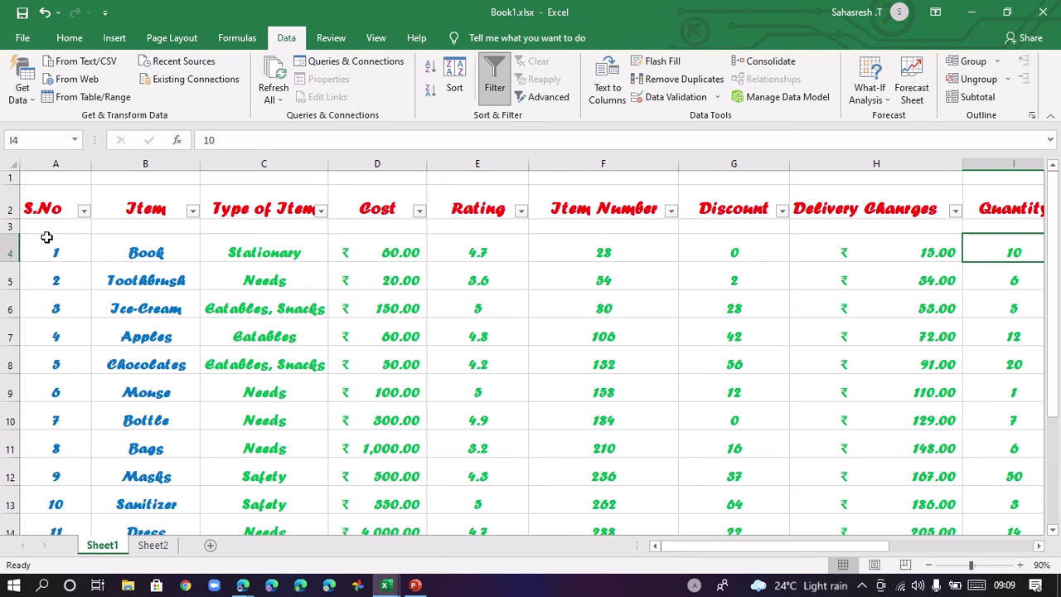
Check the filter options of the S.No column and close them without applying a filter.
{"action": "left_click_drag", "start_coordinate": [38, 252], "coordinate": [3, 312]}
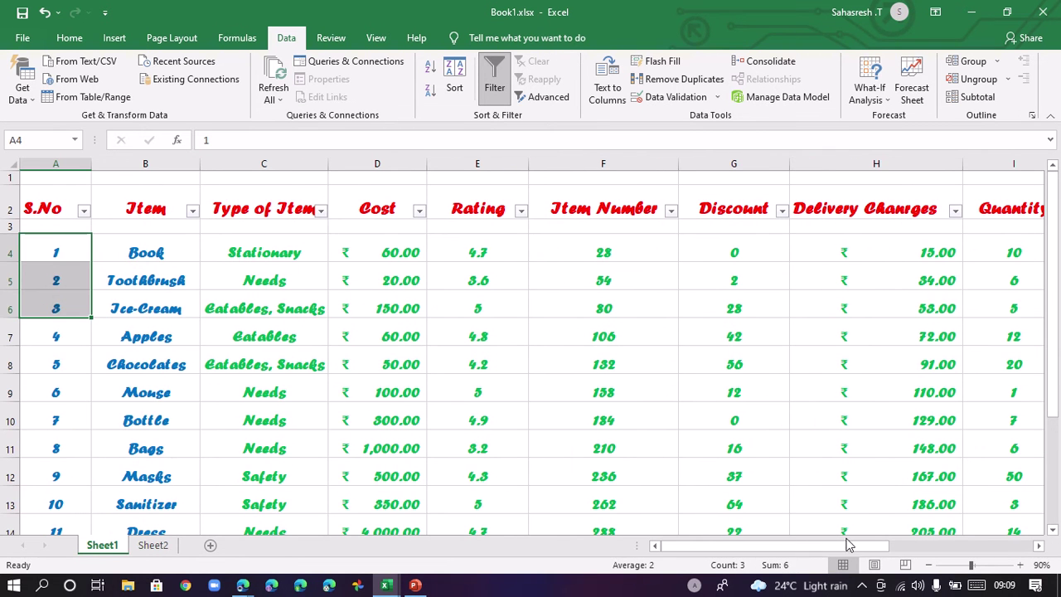
{"action": "left_click", "coordinate": [126, 306]}
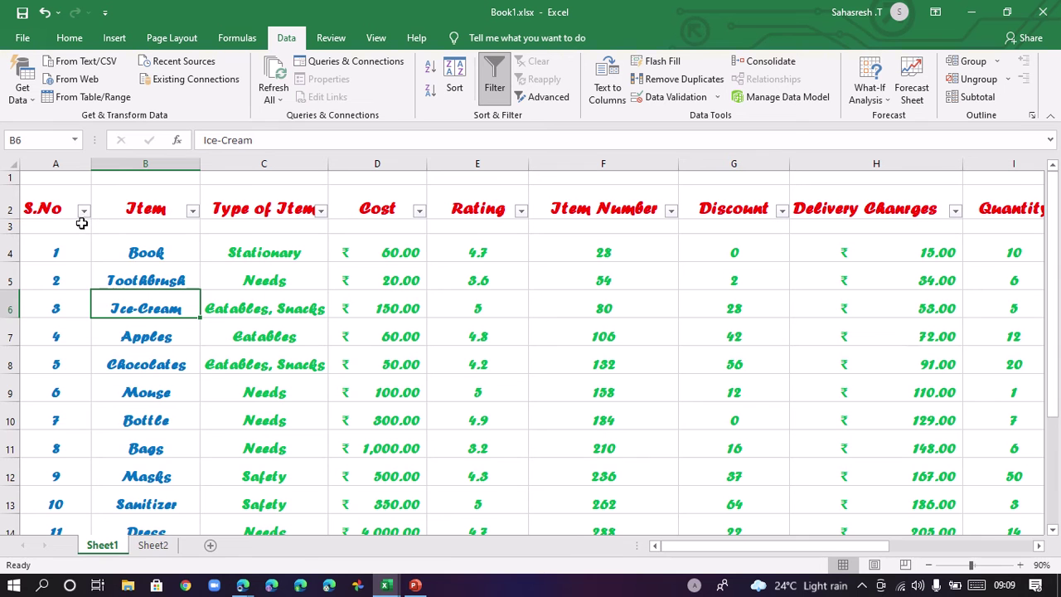
{"action": "left_click", "coordinate": [84, 211]}
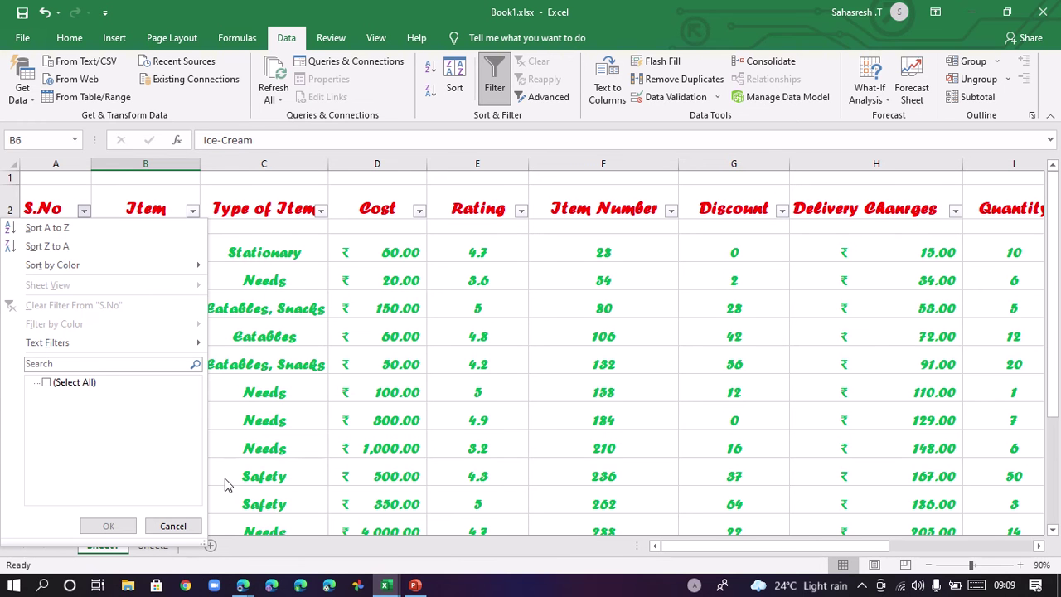
{"action": "left_click", "coordinate": [172, 525]}
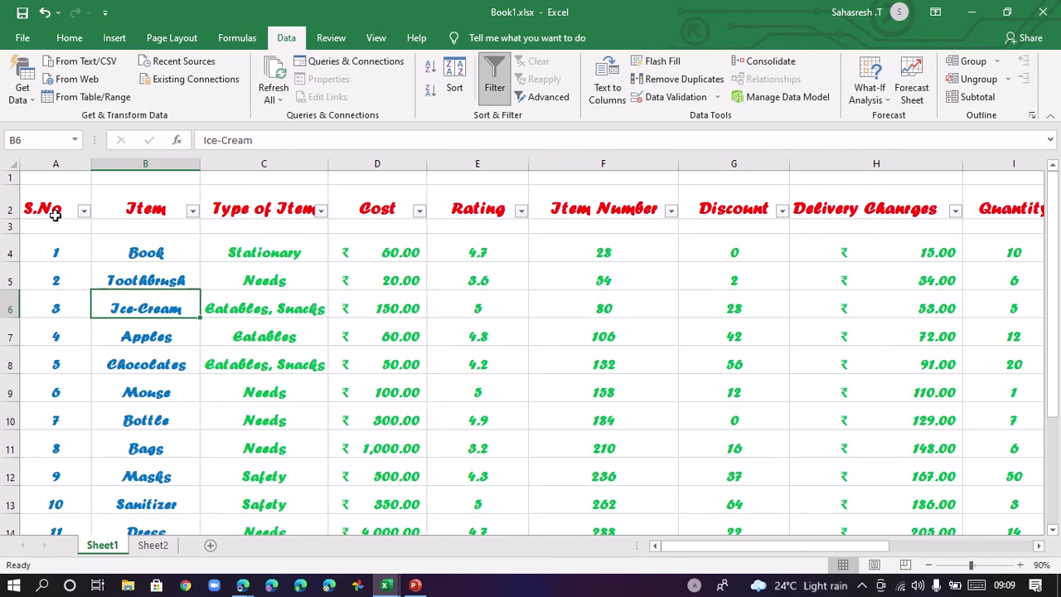
Undo the column widening and the header row filters.
{"action": "key", "text": "ctrl+z"}
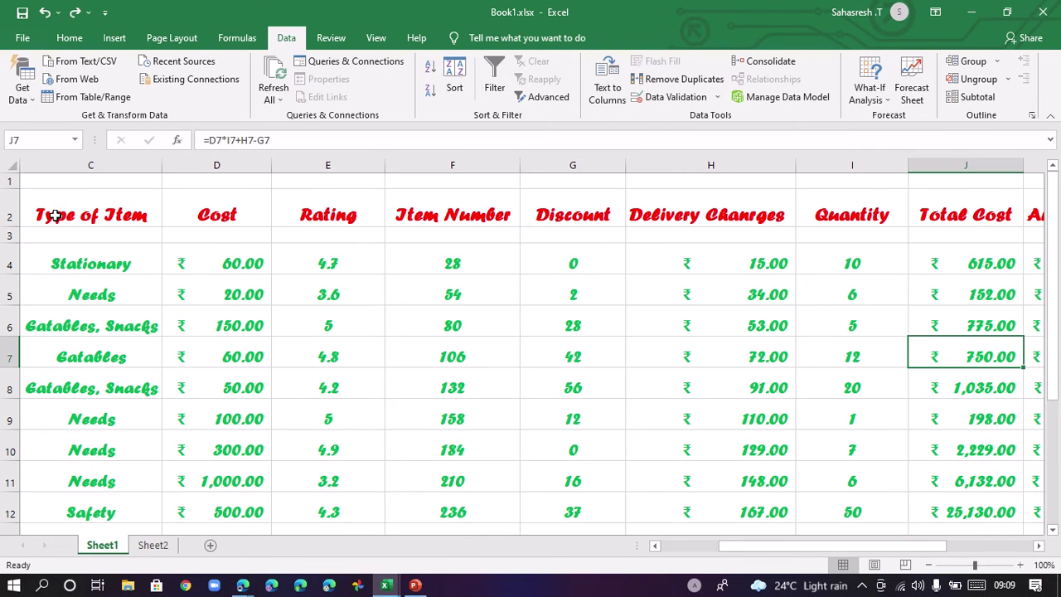
{"action": "scroll", "coordinate": [78, 235], "scroll_direction": "down", "scroll_amount": 1}
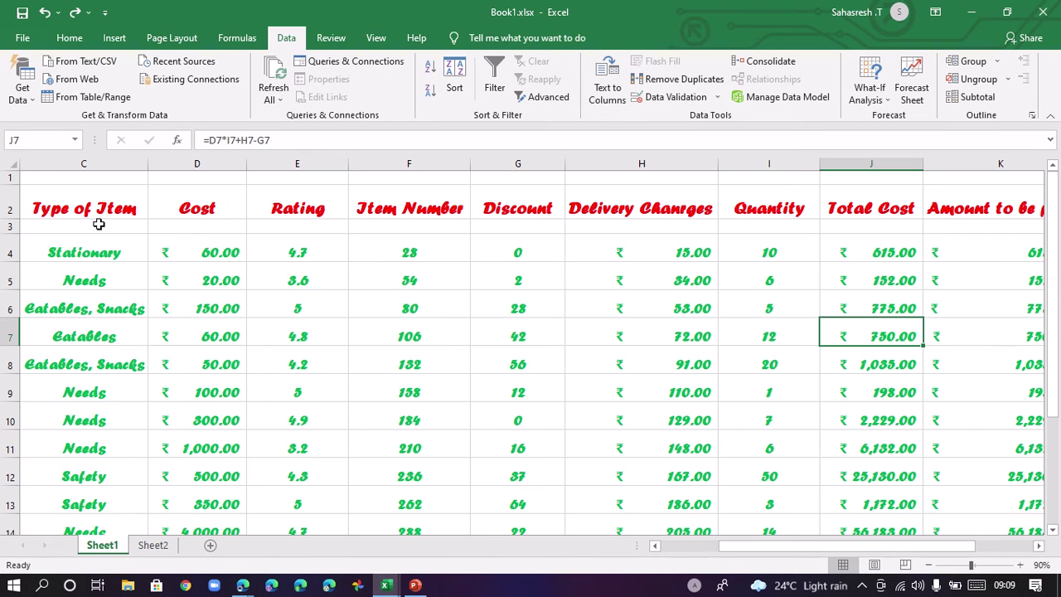
Add filters to the table header, selecting rows 2 and 3 from S.No to Amount to be paid.
{"action": "left_click_drag", "start_coordinate": [769, 549], "coordinate": [630, 549]}
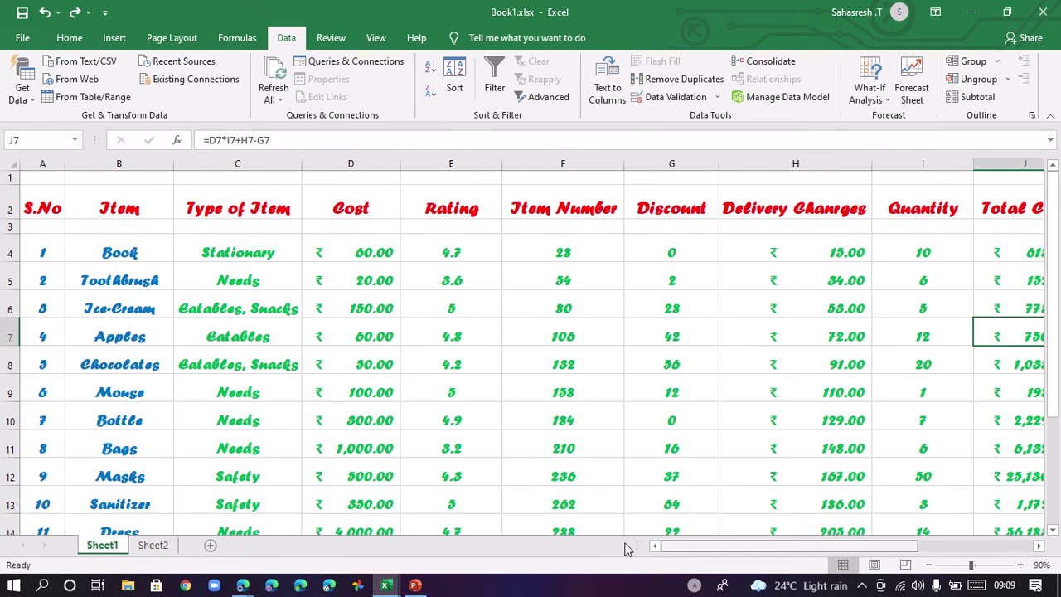
{"action": "left_click_drag", "start_coordinate": [52, 216], "coordinate": [1057, 232]}
{"action": "left_click_drag", "start_coordinate": [1009, 220], "coordinate": [878, 221]}
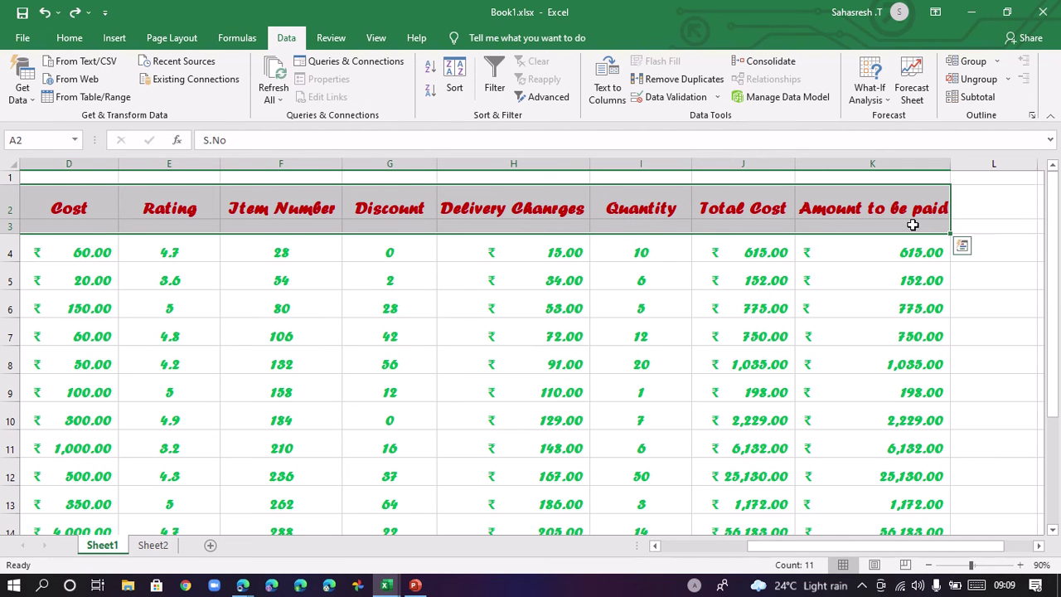
{"action": "left_click", "coordinate": [494, 80]}
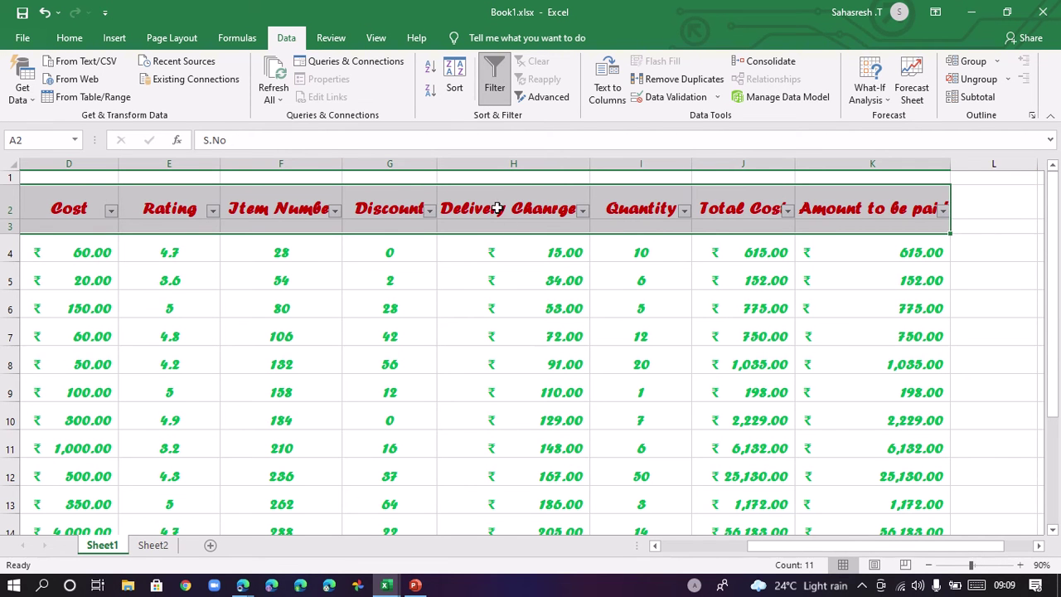
Widen the S.No, Discount, Delivery Chanrges, Quantity, Total Cost and Amount to be paid columns to make room for the filter arrows.
{"action": "left_click_drag", "start_coordinate": [437, 164], "coordinate": [639, 164]}
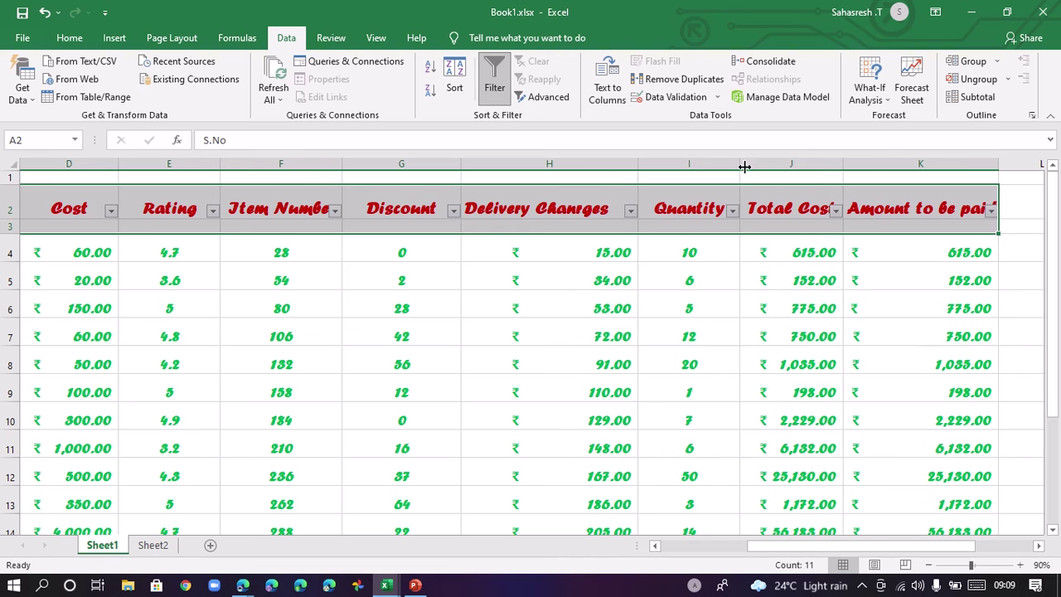
{"action": "left_click_drag", "start_coordinate": [742, 164], "coordinate": [764, 164]}
{"action": "left_click_drag", "start_coordinate": [875, 164], "coordinate": [877, 164]}
{"action": "left_click_drag", "start_coordinate": [959, 548], "coordinate": [1023, 549]}
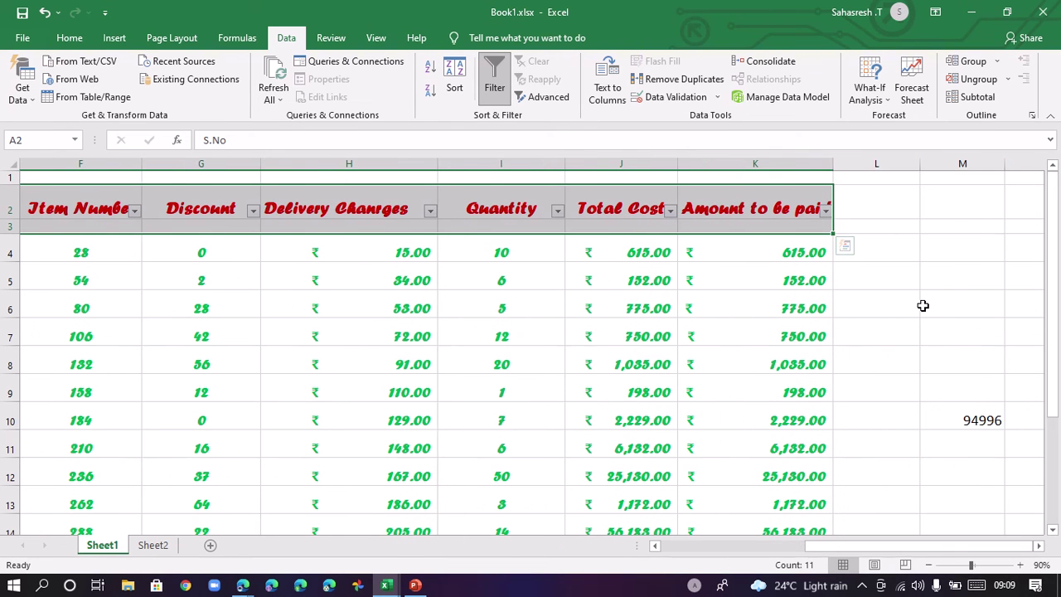
{"action": "left_click_drag", "start_coordinate": [834, 163], "coordinate": [854, 166]}
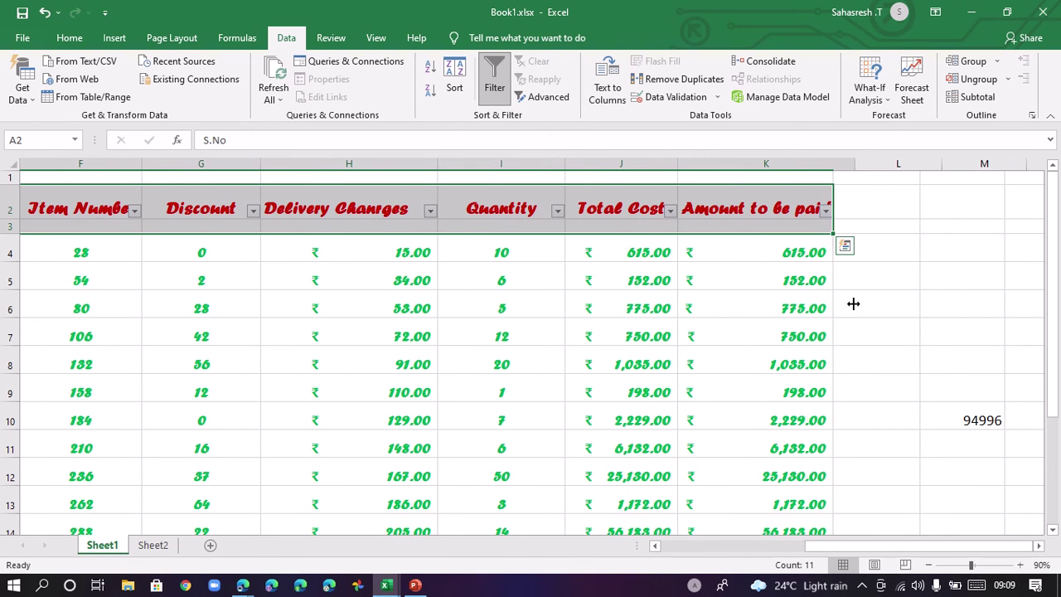
{"action": "left_click_drag", "start_coordinate": [925, 547], "coordinate": [2, 145]}
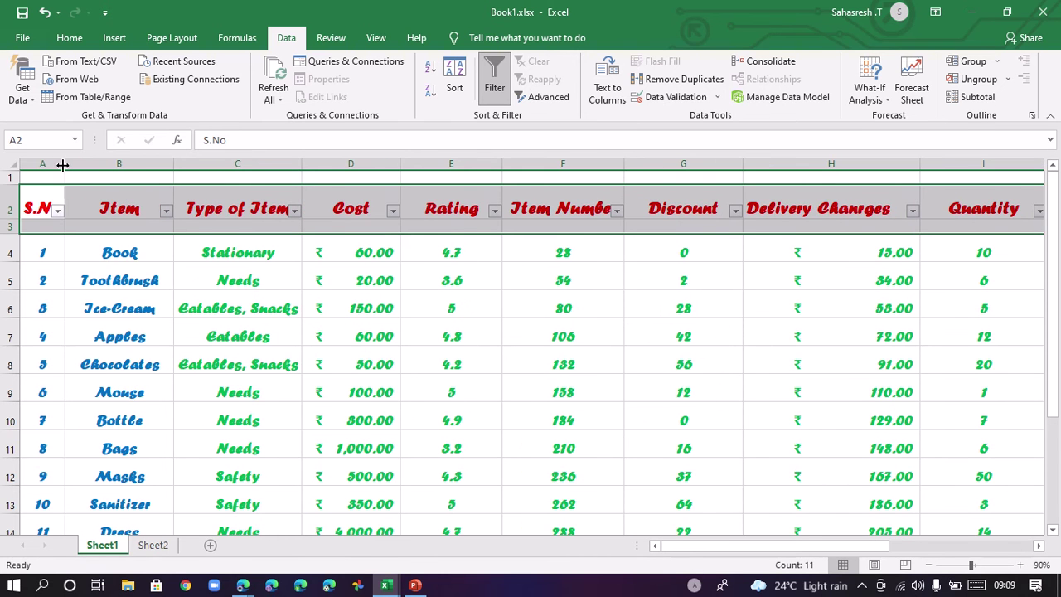
{"action": "left_click_drag", "start_coordinate": [63, 165], "coordinate": [75, 165]}
{"action": "left_click", "coordinate": [95, 334]}
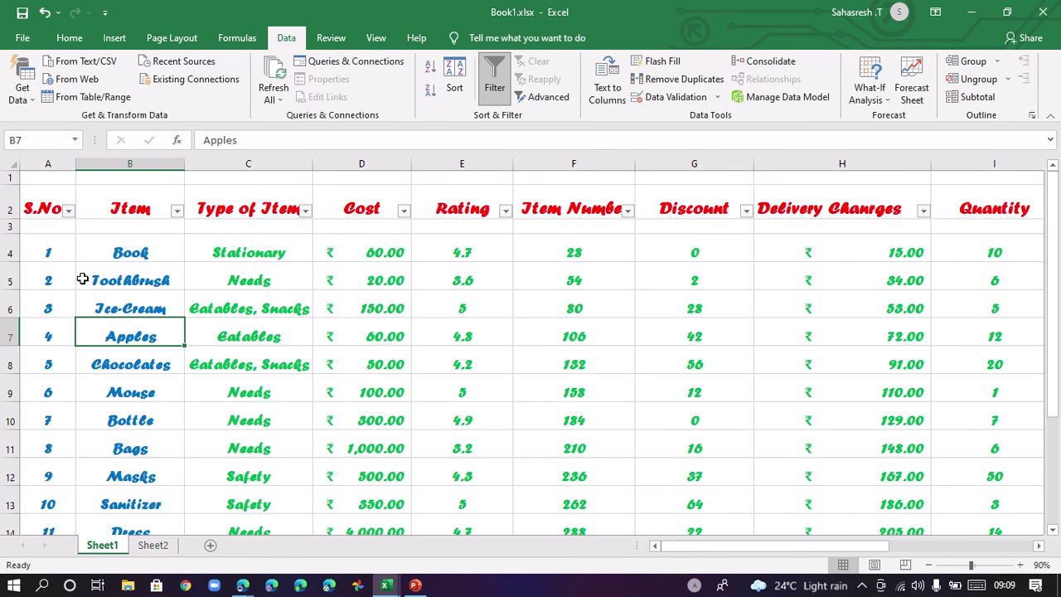
Examine the values listed in the S.No filter, keep all of them selected and compare them with the table rows.
{"action": "left_click", "coordinate": [68, 210]}
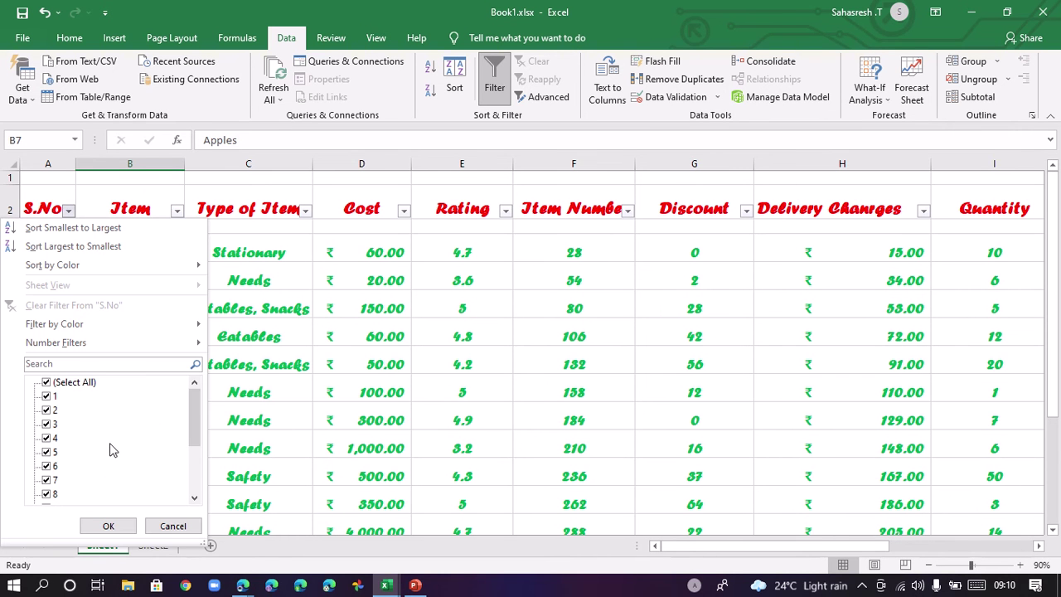
{"action": "scroll", "coordinate": [113, 449], "scroll_direction": "down", "scroll_amount": 5}
{"action": "scroll", "coordinate": [113, 447], "scroll_direction": "up", "scroll_amount": 5}
{"action": "scroll", "coordinate": [113, 447], "scroll_direction": "down", "scroll_amount": 2}
{"action": "left_click", "coordinate": [109, 525]}
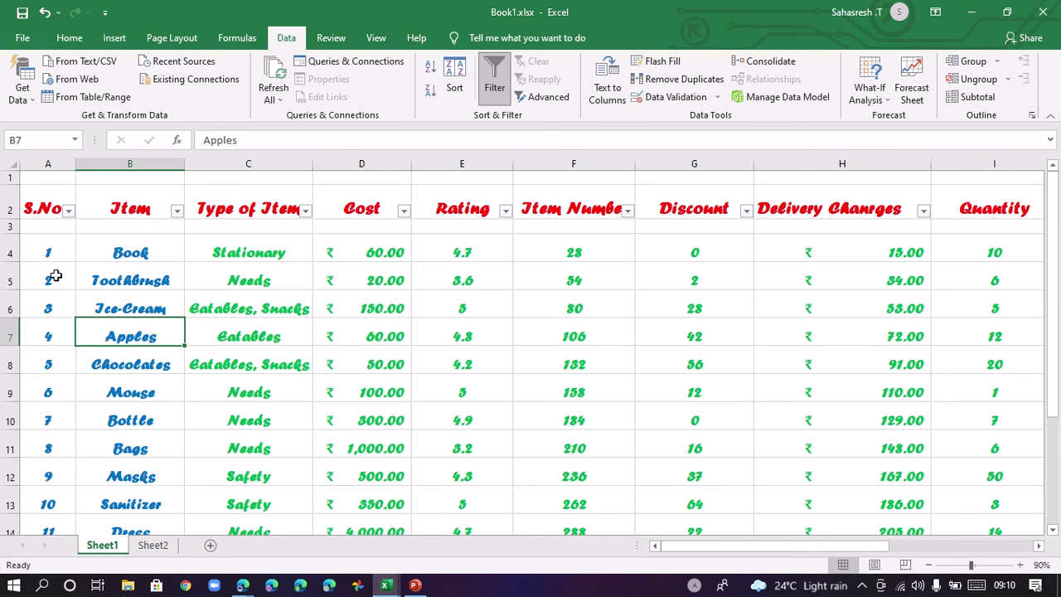
{"action": "scroll", "coordinate": [55, 276], "scroll_direction": "down", "scroll_amount": 3}
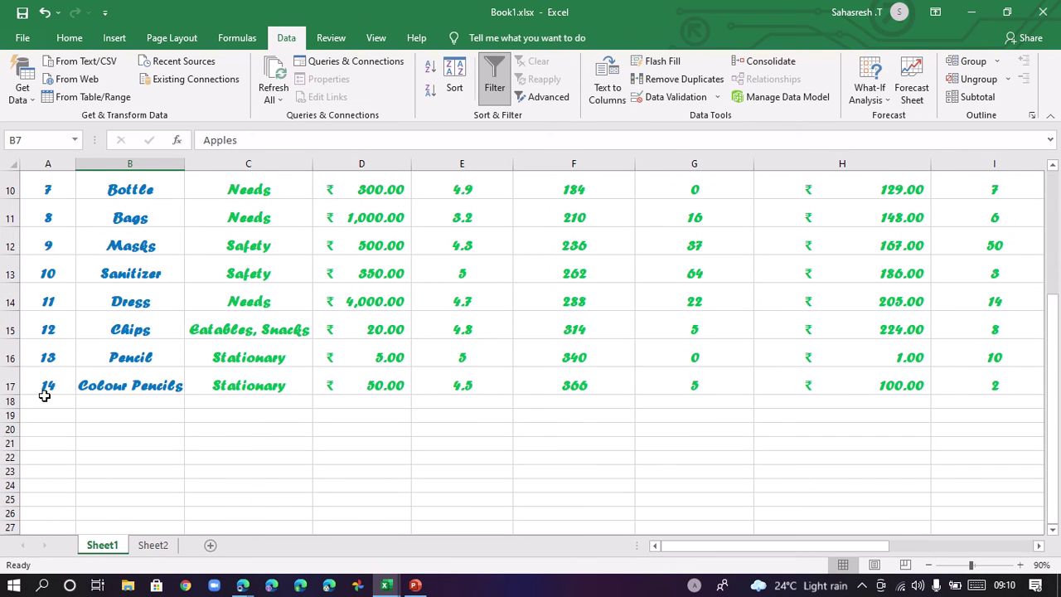
{"action": "scroll", "coordinate": [44, 396], "scroll_direction": "up", "scroll_amount": 3}
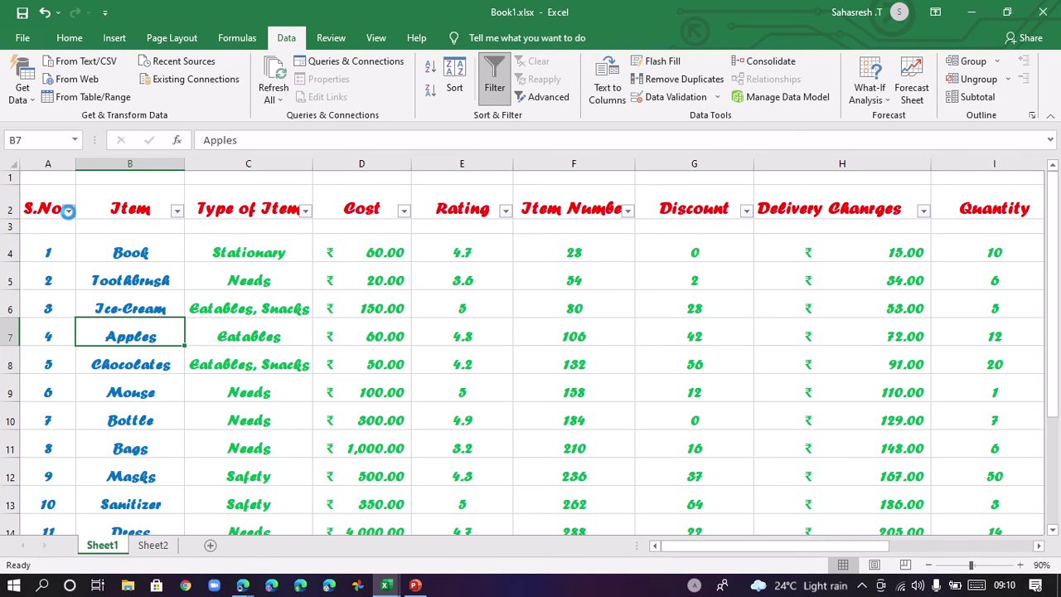
Filter the S.No column to show only number 8.
{"action": "left_click", "coordinate": [69, 211]}
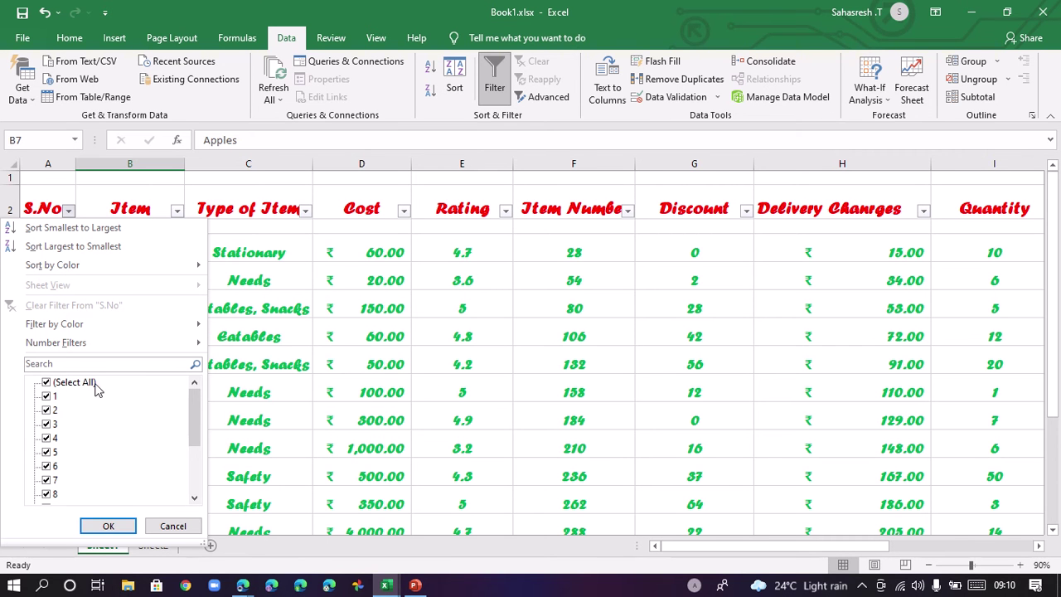
{"action": "left_click", "coordinate": [68, 382]}
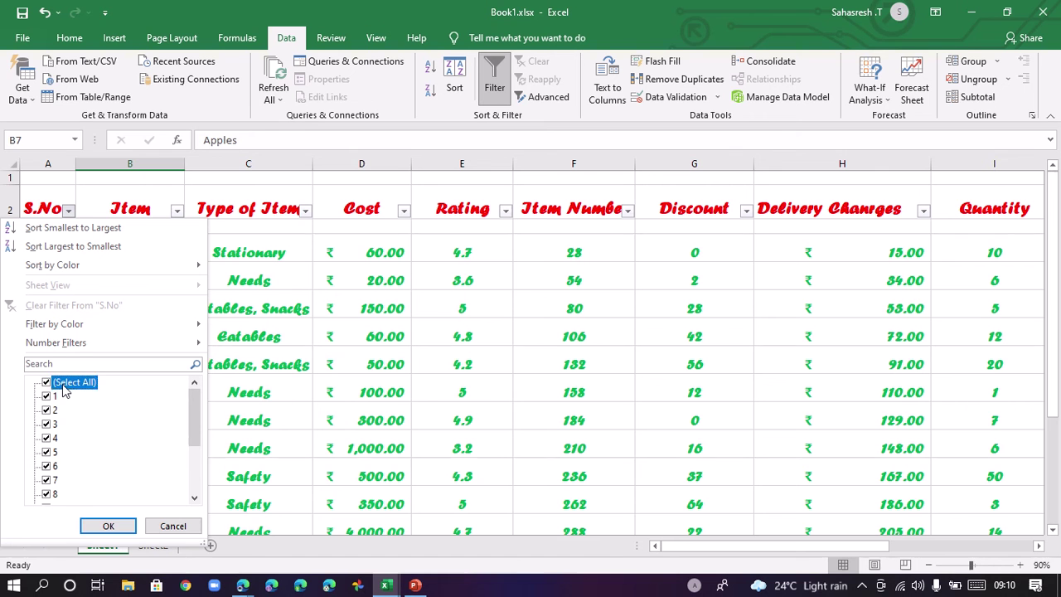
{"action": "left_click", "coordinate": [55, 494]}
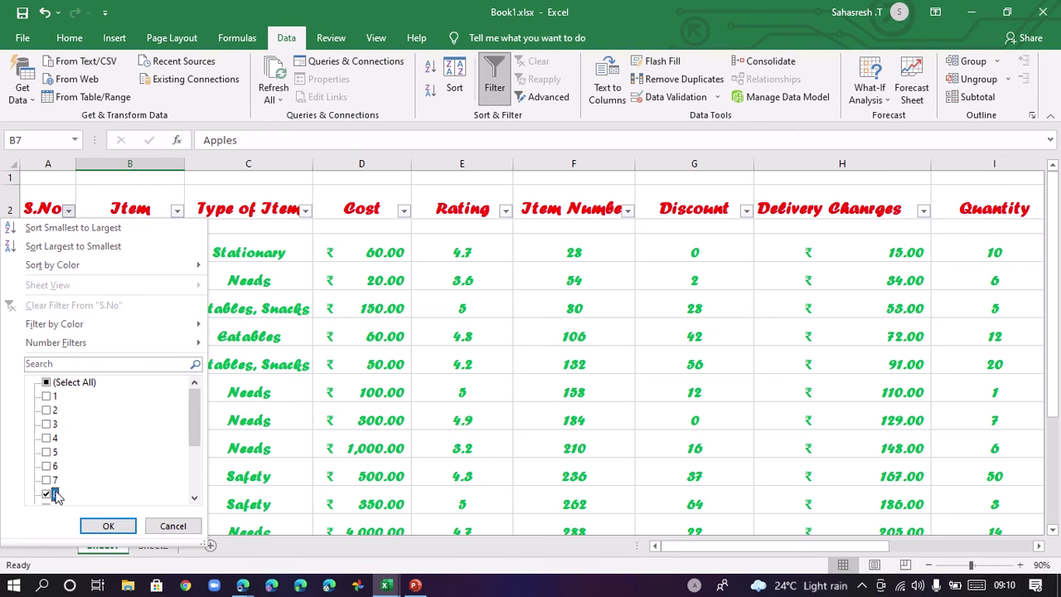
{"action": "left_click", "coordinate": [125, 525]}
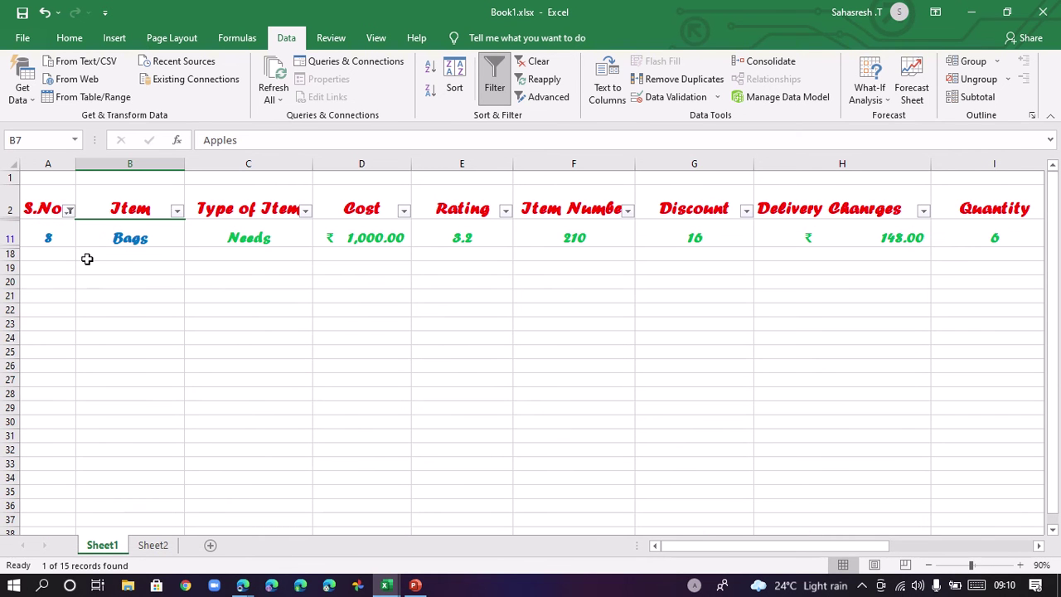
Add number 3 to the values shown by the S.No filter.
{"action": "left_click", "coordinate": [69, 210]}
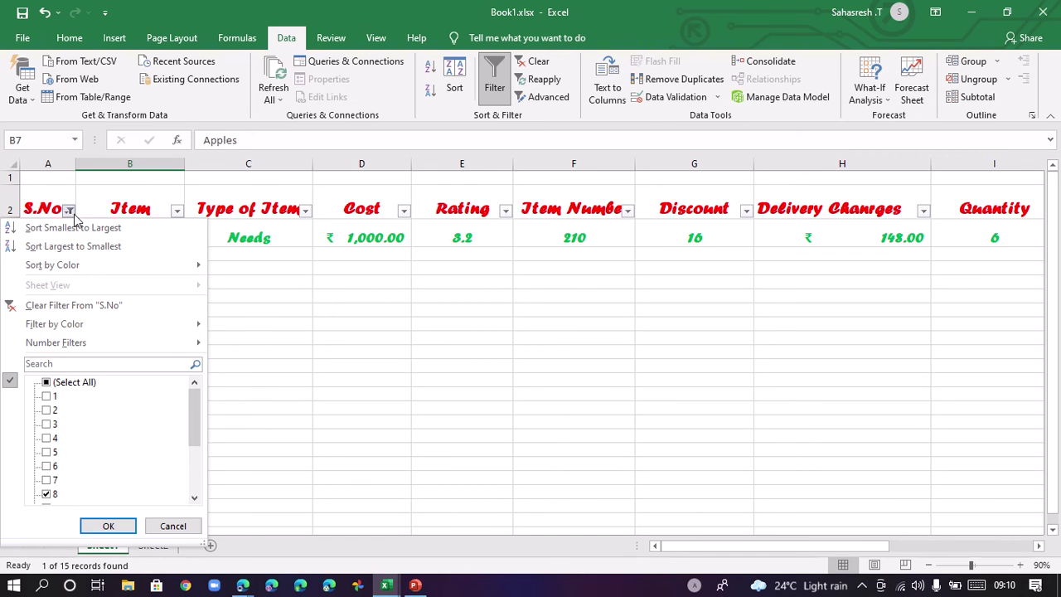
{"action": "left_click", "coordinate": [53, 425]}
{"action": "left_click", "coordinate": [93, 525]}
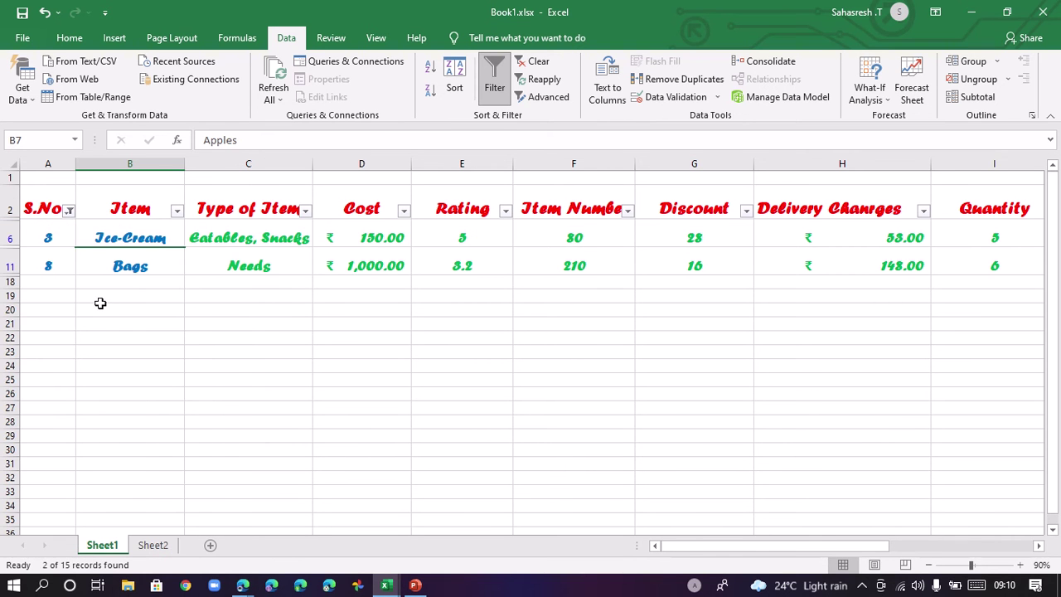
Reselect all values in the S.No filter and check the full list of rows.
{"action": "left_click", "coordinate": [69, 209]}
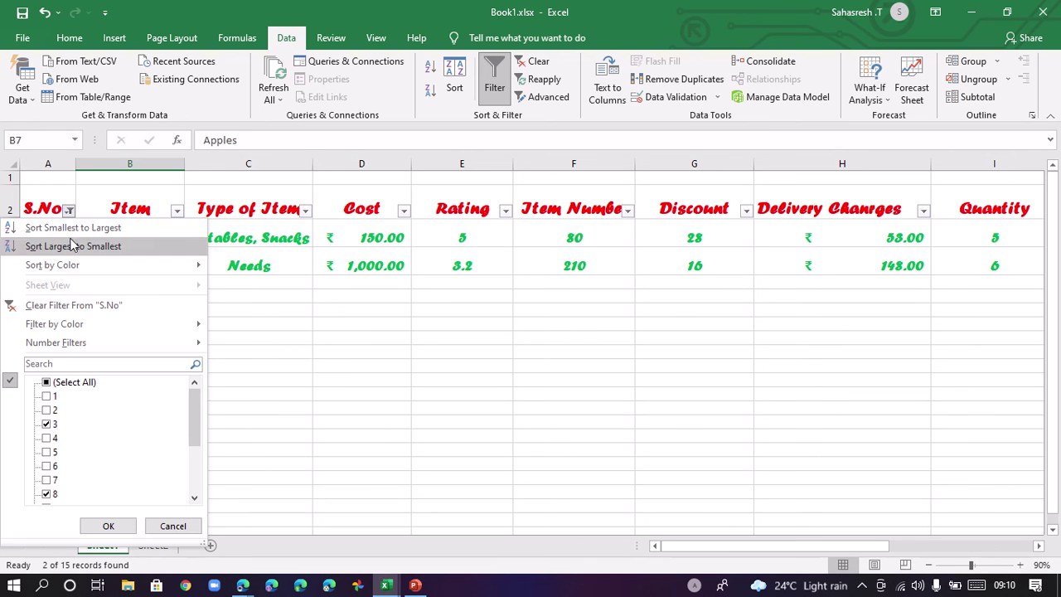
{"action": "left_click", "coordinate": [52, 425]}
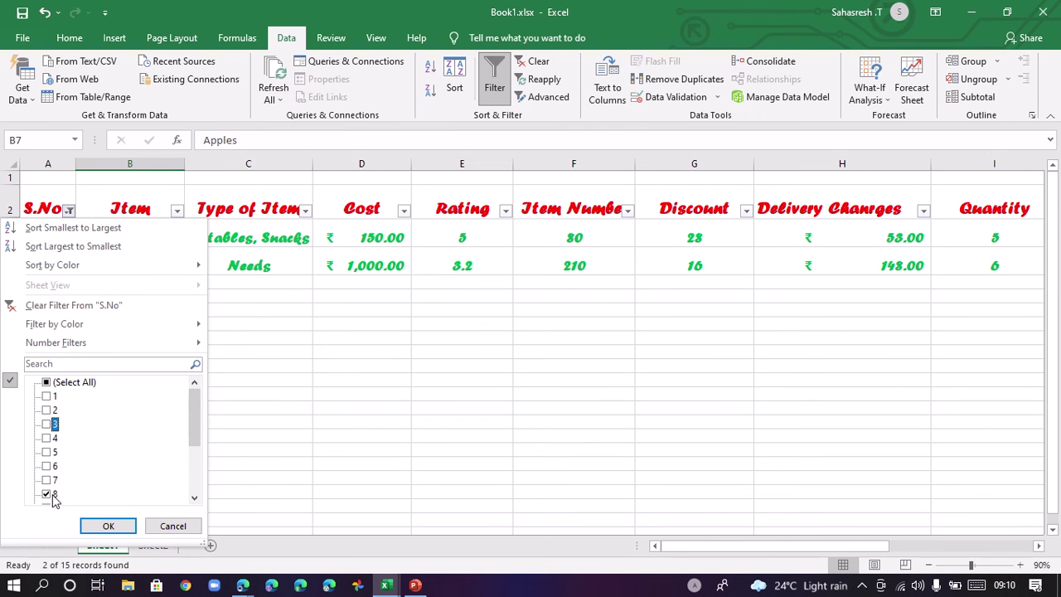
{"action": "left_click", "coordinate": [48, 494]}
{"action": "left_click", "coordinate": [67, 383]}
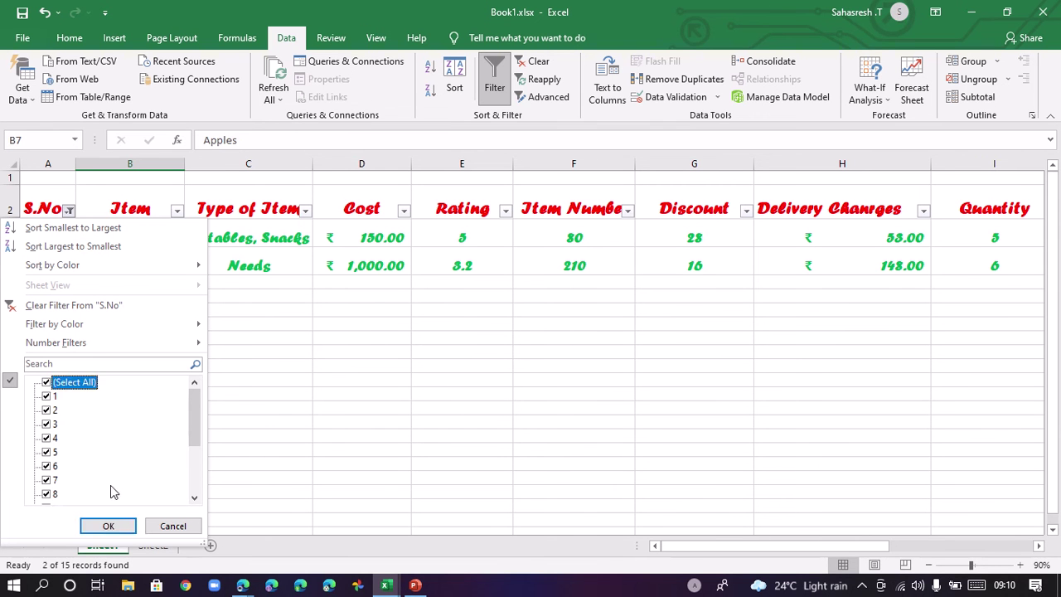
{"action": "left_click", "coordinate": [108, 525]}
{"action": "scroll", "coordinate": [420, 382], "scroll_direction": "down", "scroll_amount": 3}
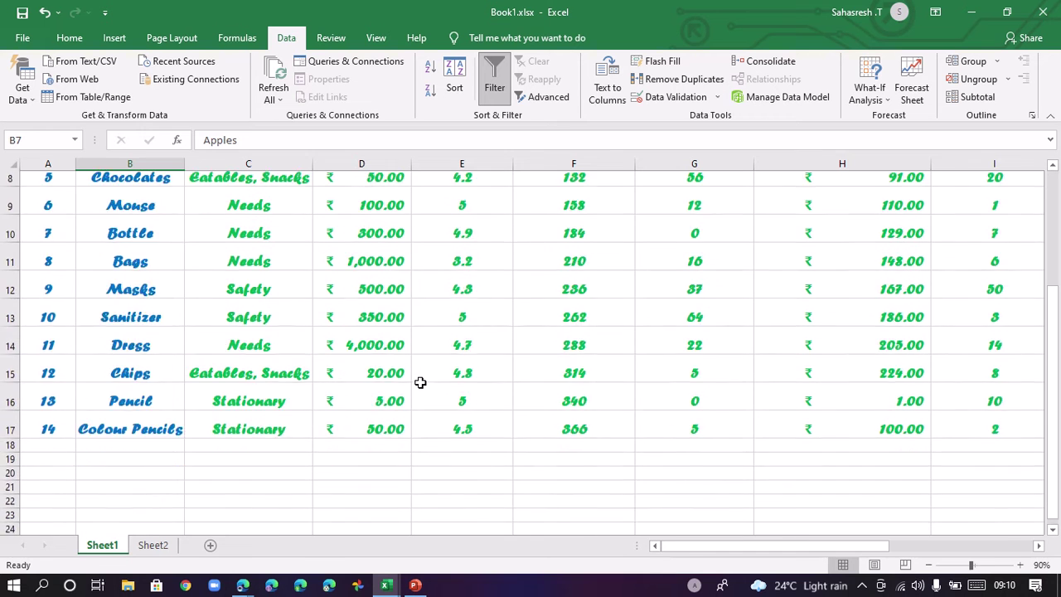
{"action": "scroll", "coordinate": [420, 382], "scroll_direction": "up", "scroll_amount": 3}
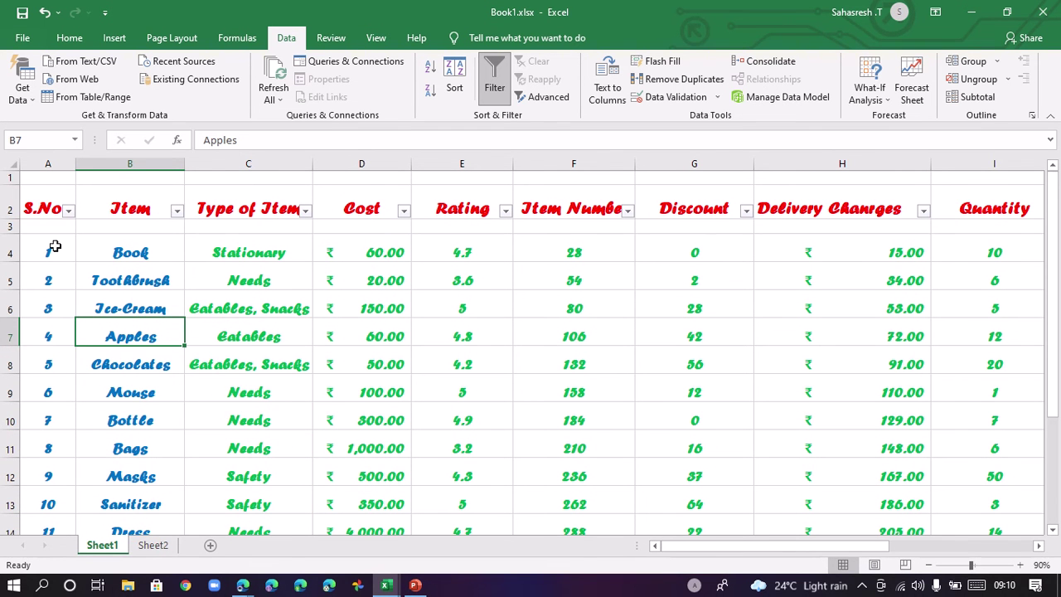
Look through the Item filter's values and filter the column to show only Colour Pencils.
{"action": "left_click", "coordinate": [177, 211]}
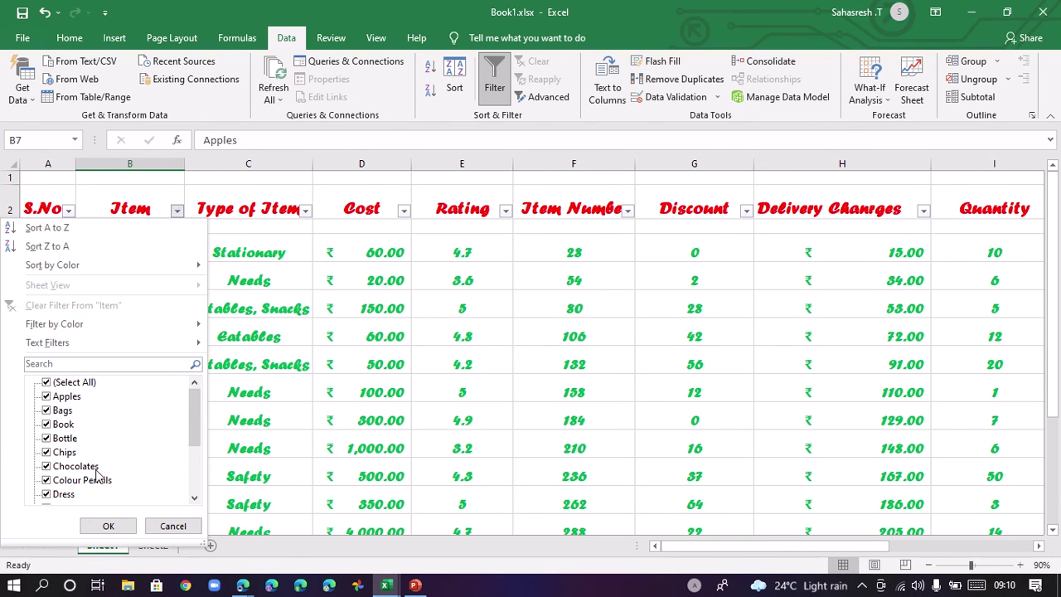
{"action": "scroll", "coordinate": [106, 429], "scroll_direction": "down", "scroll_amount": 2}
{"action": "scroll", "coordinate": [107, 428], "scroll_direction": "down", "scroll_amount": 1}
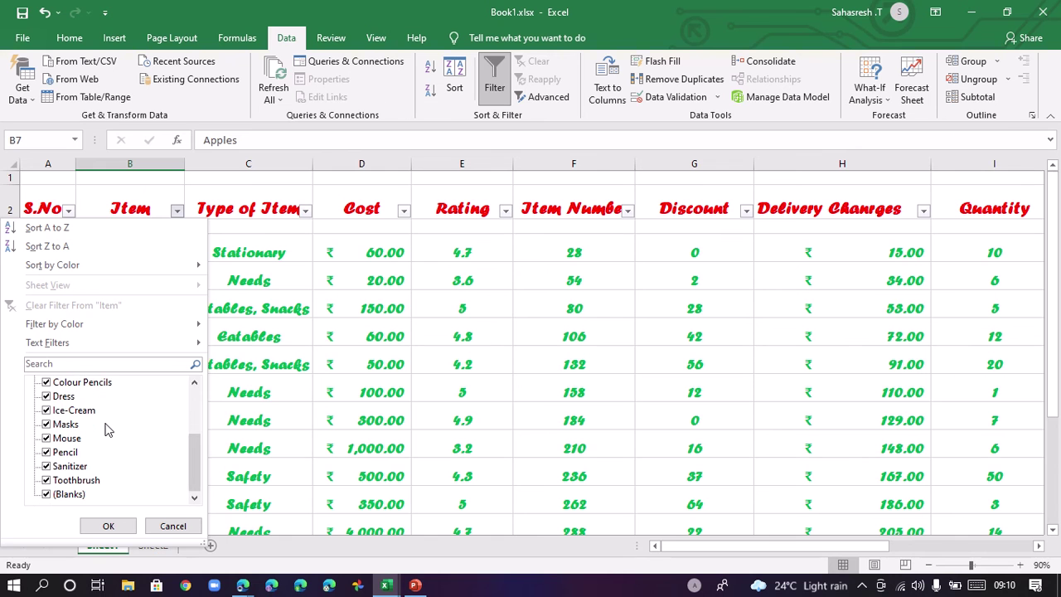
{"action": "scroll", "coordinate": [107, 429], "scroll_direction": "up", "scroll_amount": 3}
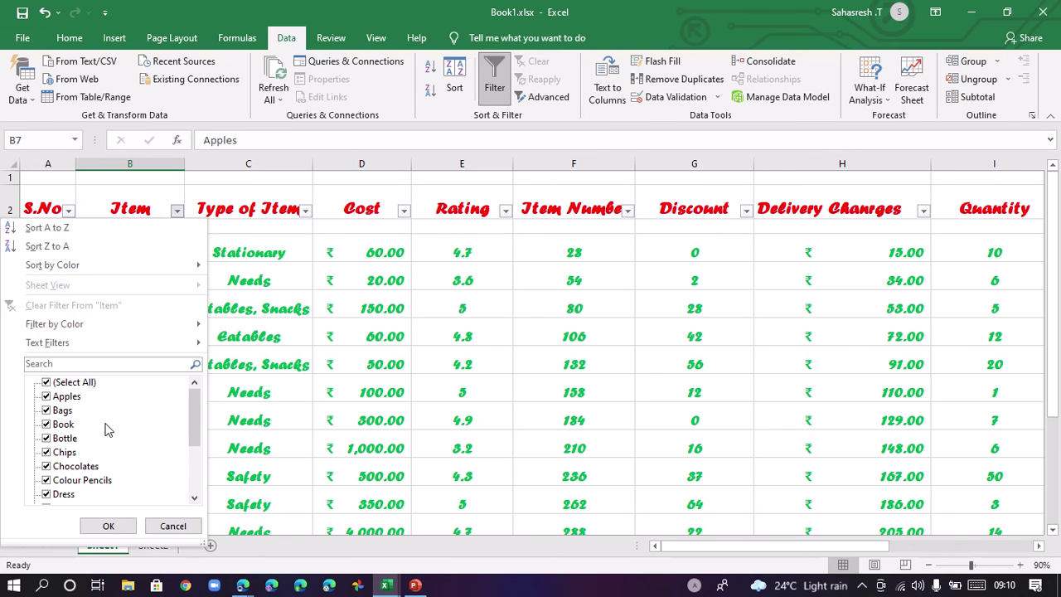
{"action": "left_click", "coordinate": [48, 383]}
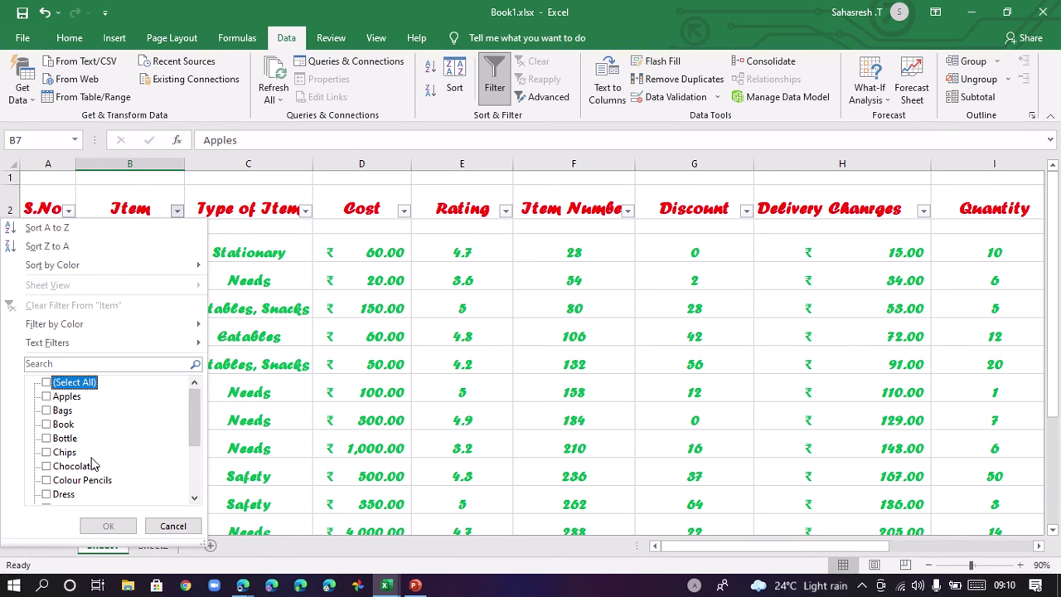
{"action": "left_click", "coordinate": [74, 466]}
{"action": "left_click", "coordinate": [68, 493]}
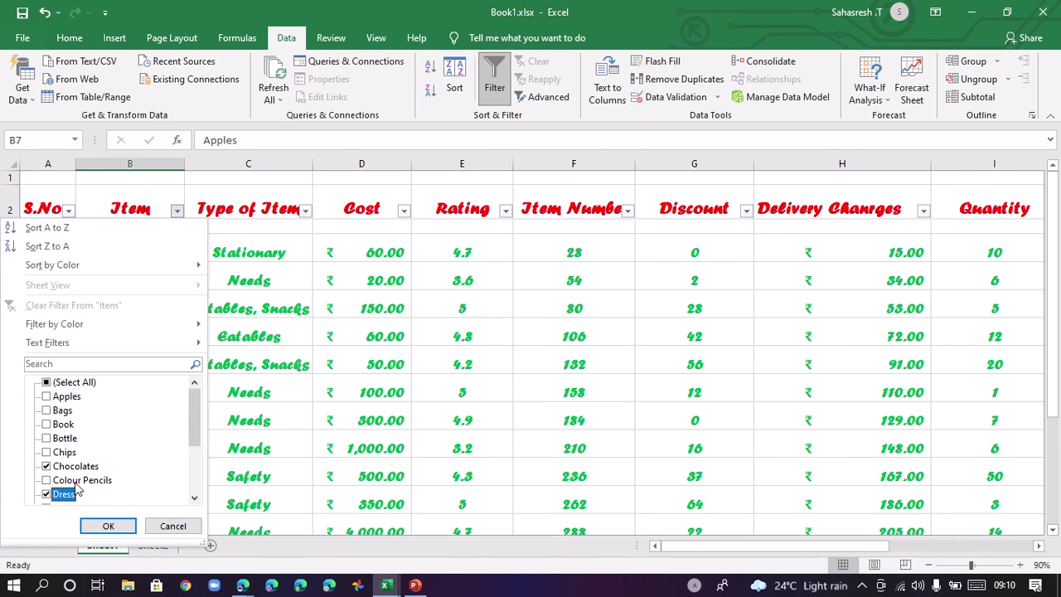
{"action": "left_click", "coordinate": [77, 481]}
{"action": "left_click", "coordinate": [47, 466]}
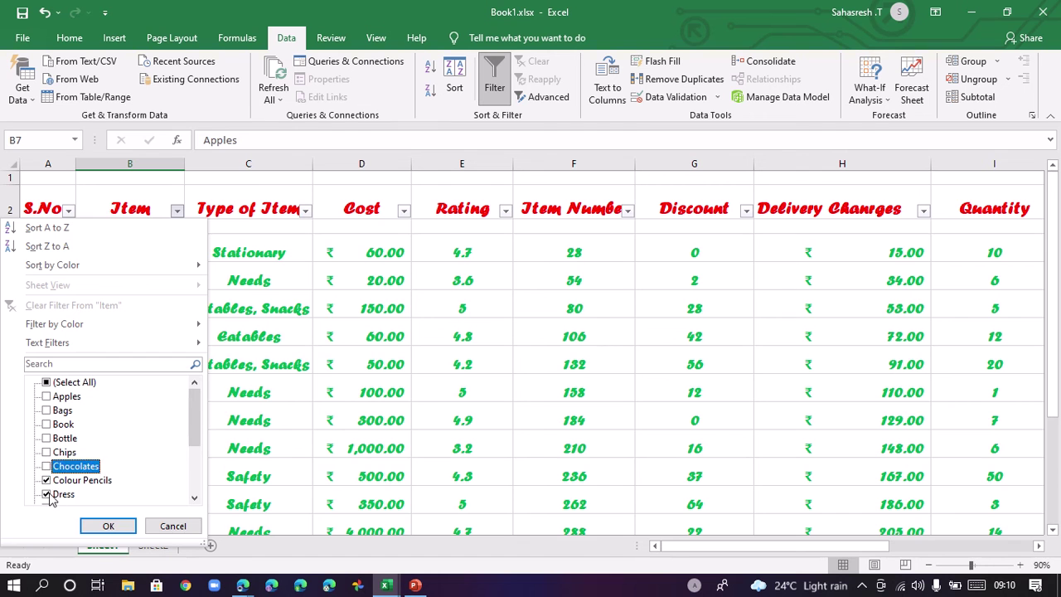
{"action": "left_click", "coordinate": [48, 494]}
{"action": "left_click", "coordinate": [108, 526]}
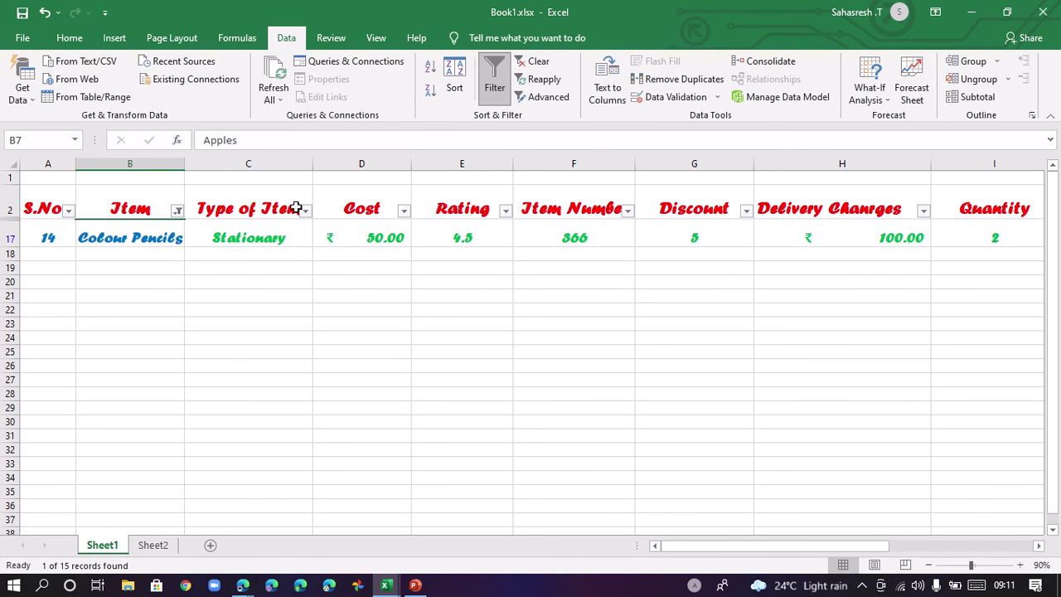
Reselect all values in the Item filter to show every row.
{"action": "left_click", "coordinate": [178, 210]}
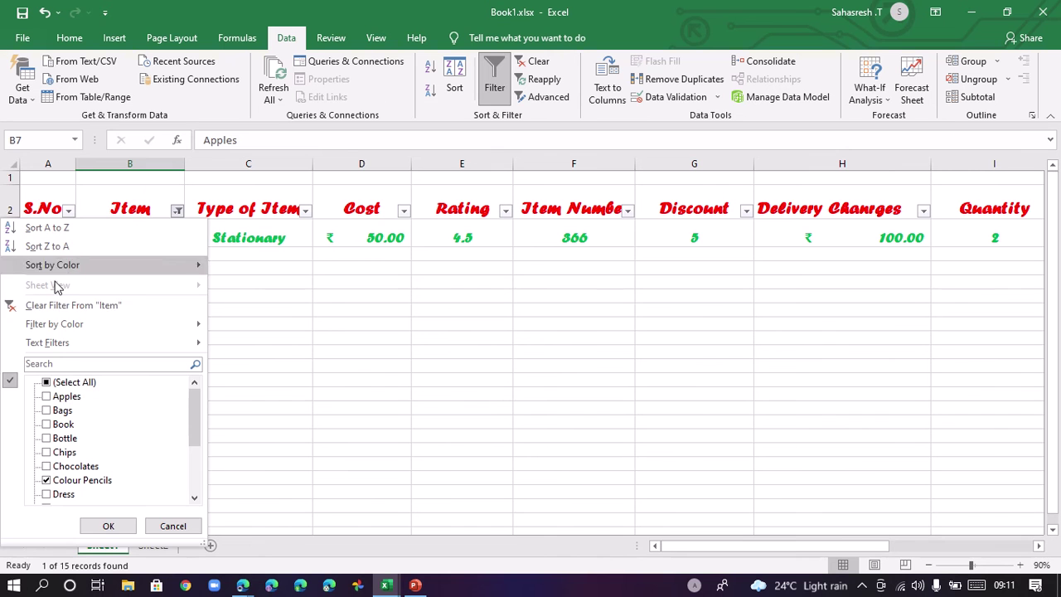
{"action": "left_click", "coordinate": [56, 381]}
{"action": "left_click", "coordinate": [124, 523]}
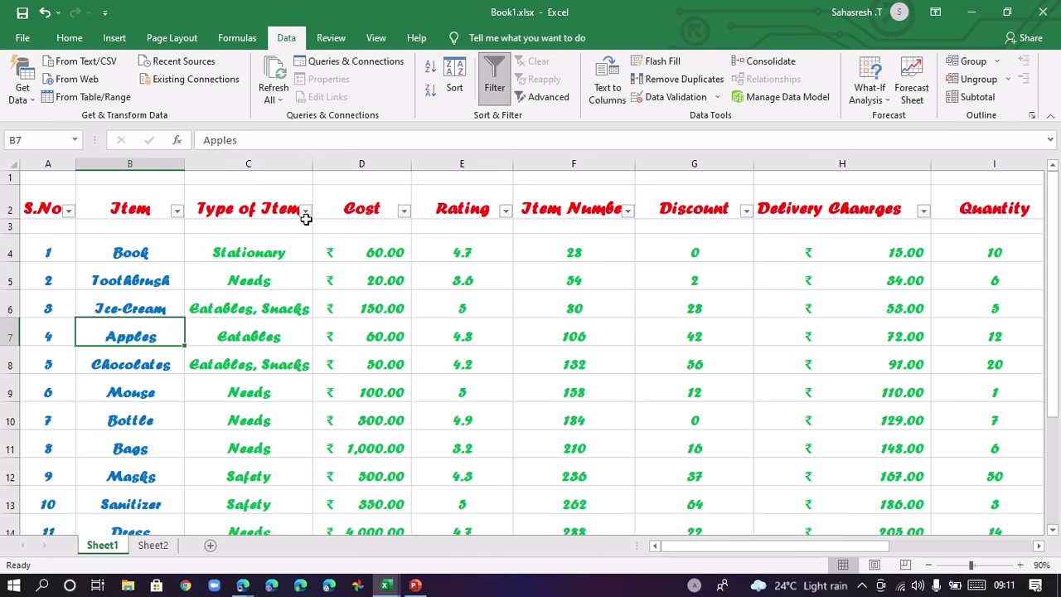
Check the filter options of the Type of Item column, close them without filtering and look over the item types in the table.
{"action": "left_click", "coordinate": [304, 210]}
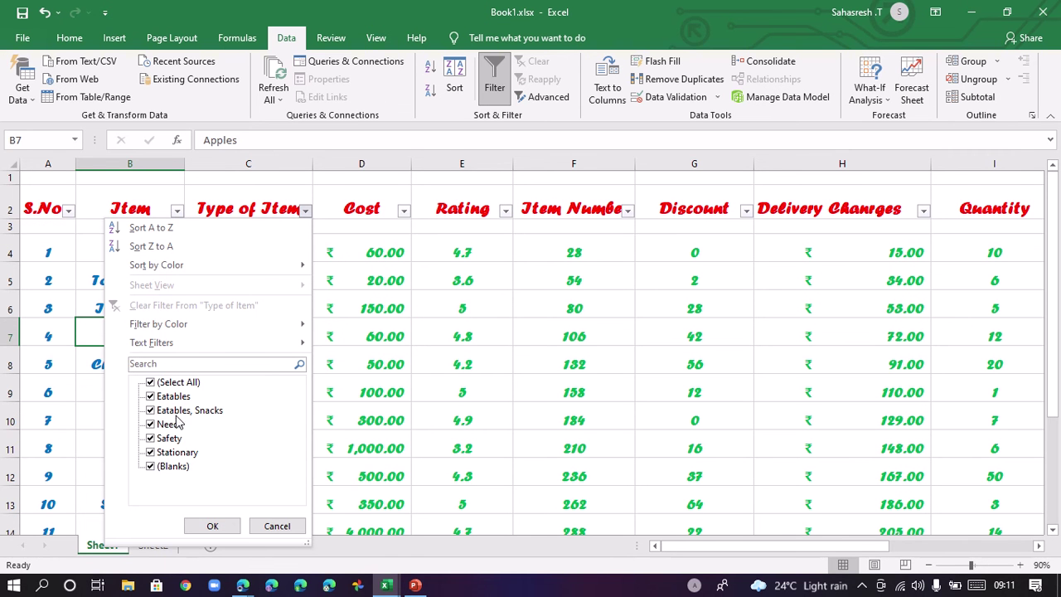
{"action": "left_click", "coordinate": [385, 273]}
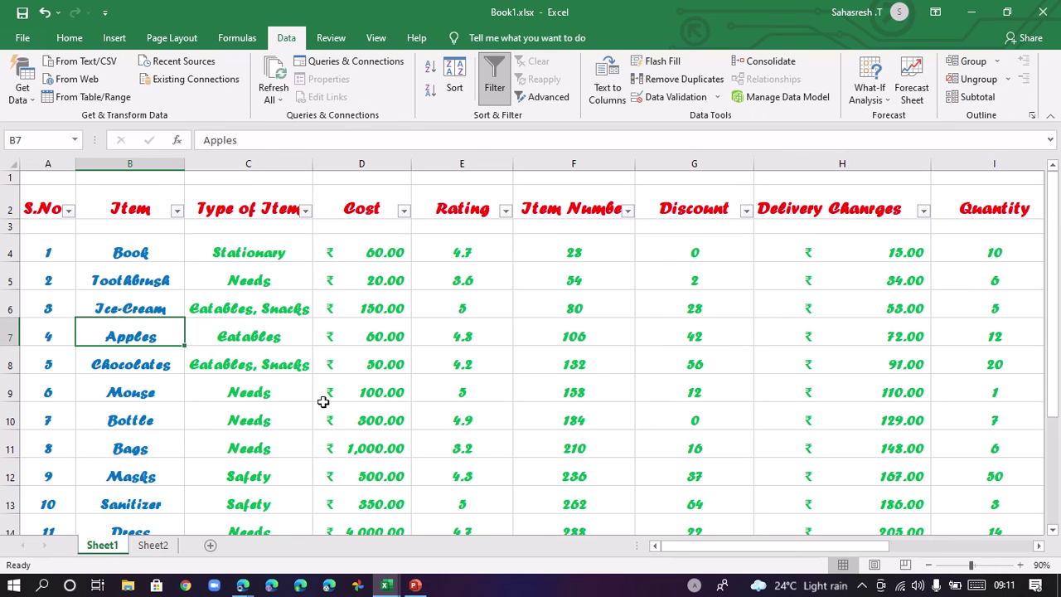
{"action": "scroll", "coordinate": [302, 394], "scroll_direction": "down", "scroll_amount": 3}
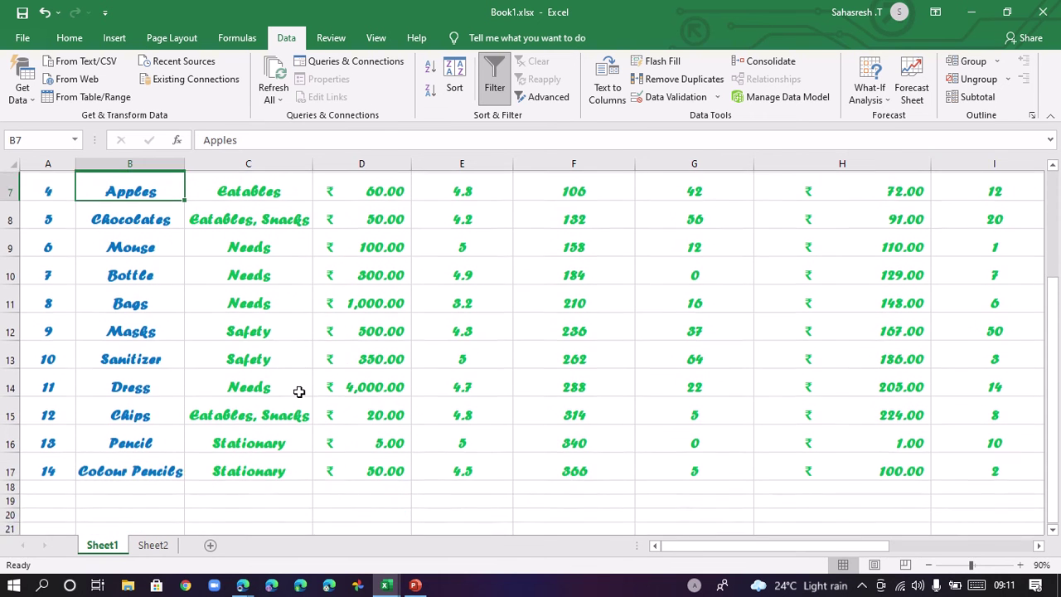
Filter the Type of Item column to show only the Needs rows.
{"action": "scroll", "coordinate": [299, 391], "scroll_direction": "up", "scroll_amount": 2}
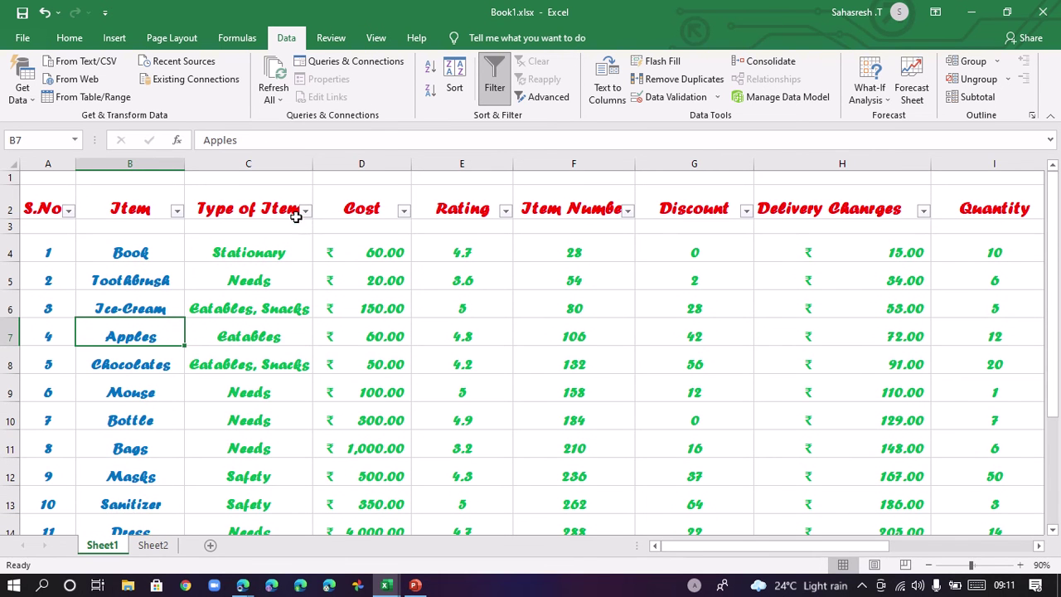
{"action": "left_click", "coordinate": [296, 216]}
{"action": "left_click", "coordinate": [305, 210]}
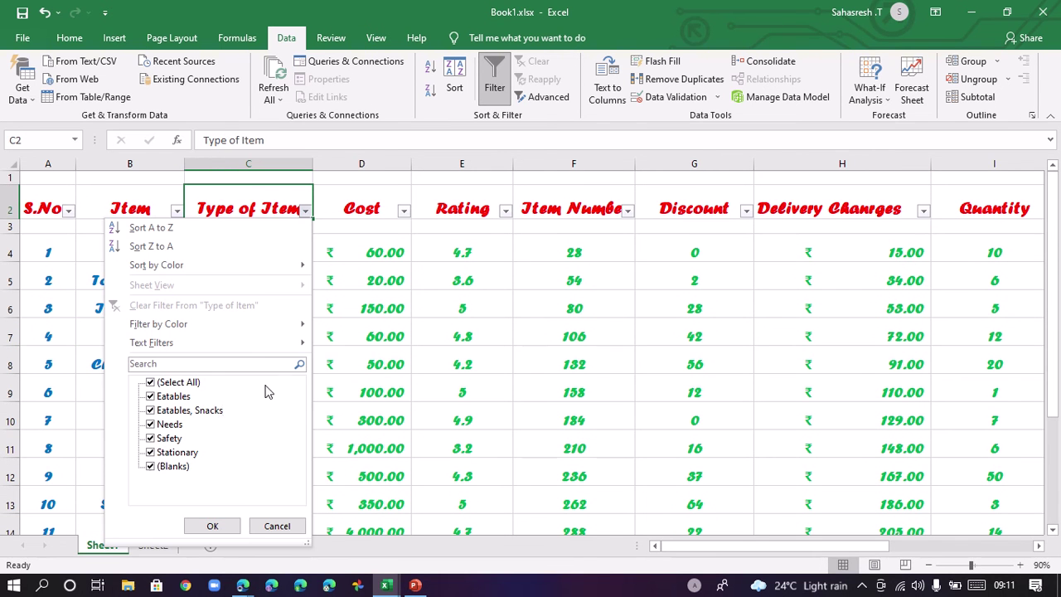
{"action": "left_click", "coordinate": [185, 410]}
{"action": "left_click", "coordinate": [159, 383]}
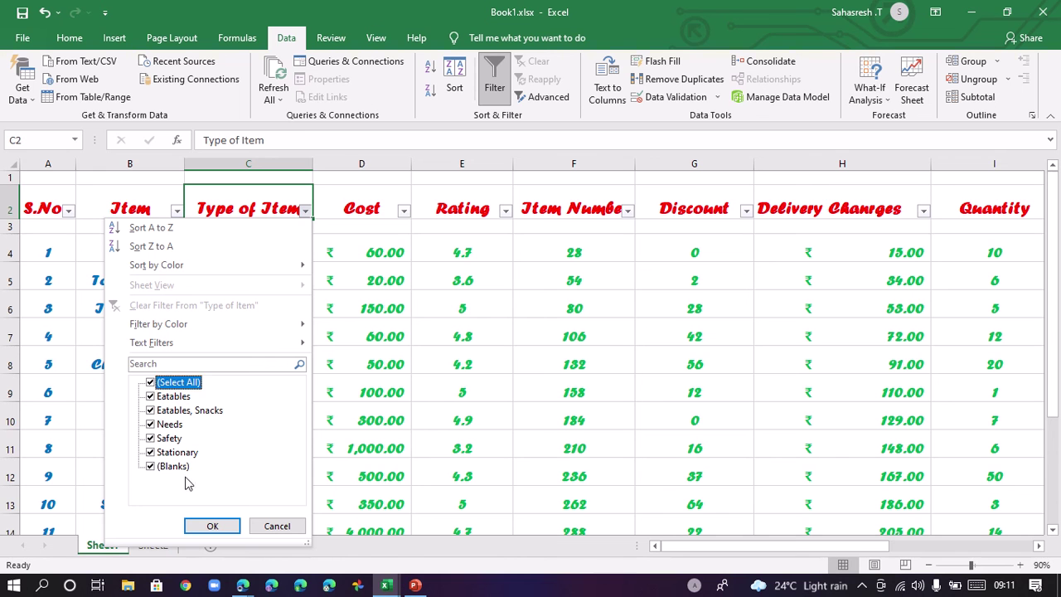
{"action": "left_click", "coordinate": [160, 384]}
{"action": "left_click", "coordinate": [169, 424]}
{"action": "left_click", "coordinate": [219, 523]}
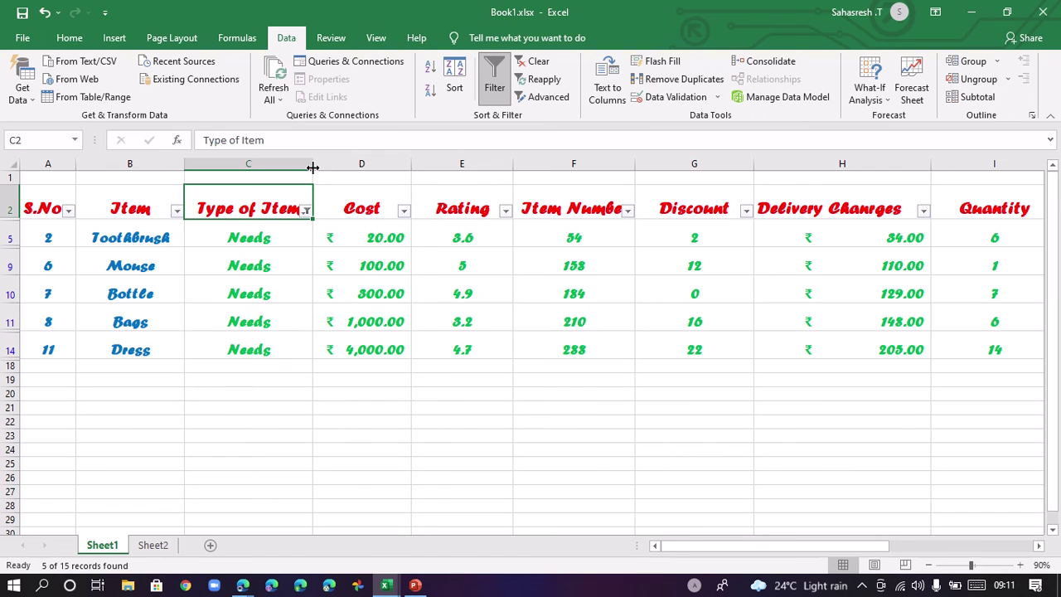
Widen the Type of Item column slightly and reselect all values in its filter to show every row.
{"action": "left_click_drag", "start_coordinate": [313, 168], "coordinate": [324, 164]}
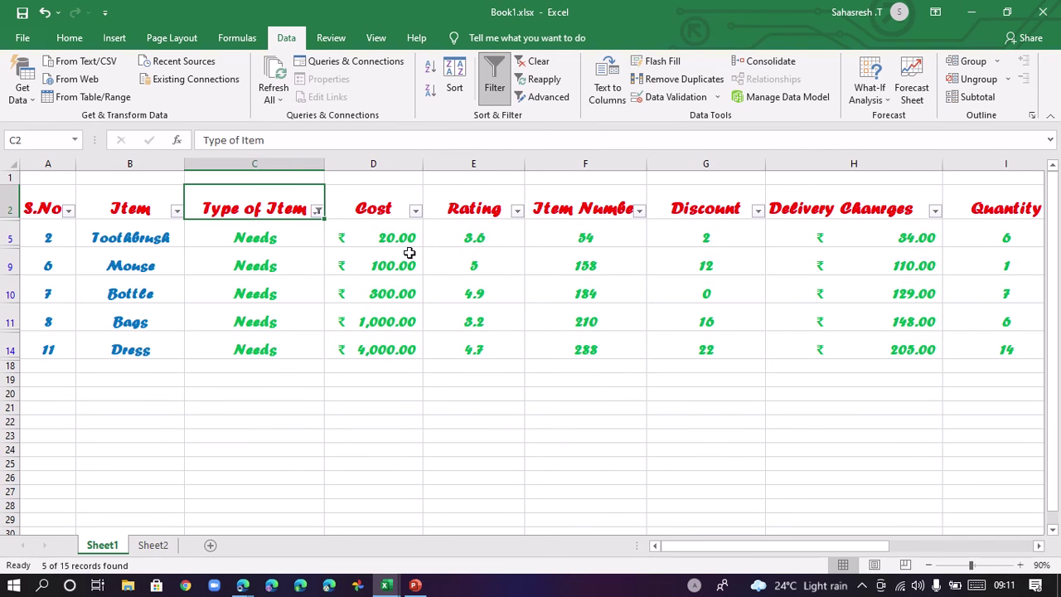
{"action": "left_click", "coordinate": [318, 211]}
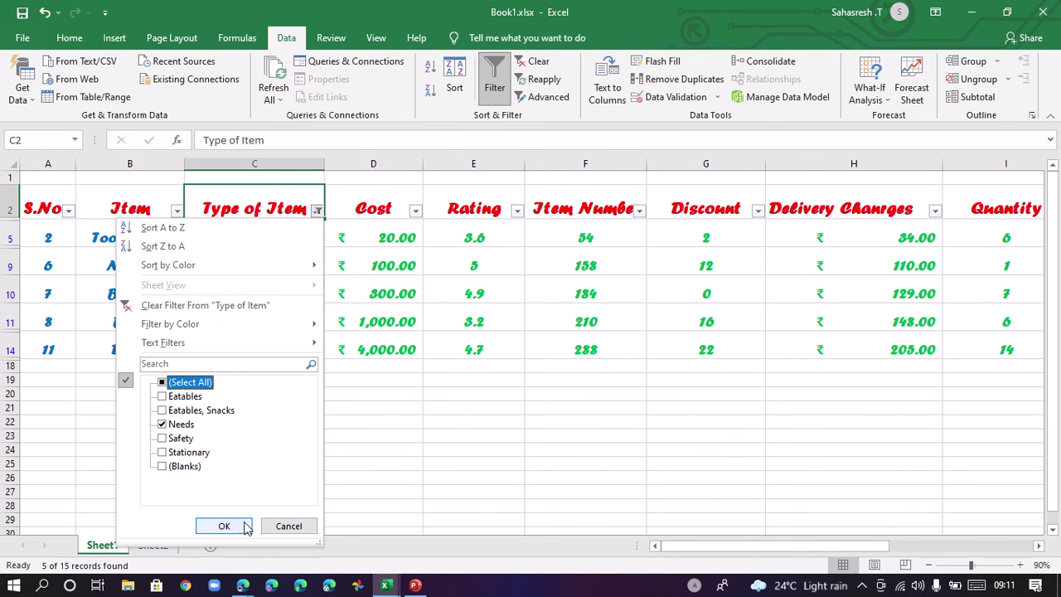
{"action": "left_click", "coordinate": [189, 396]}
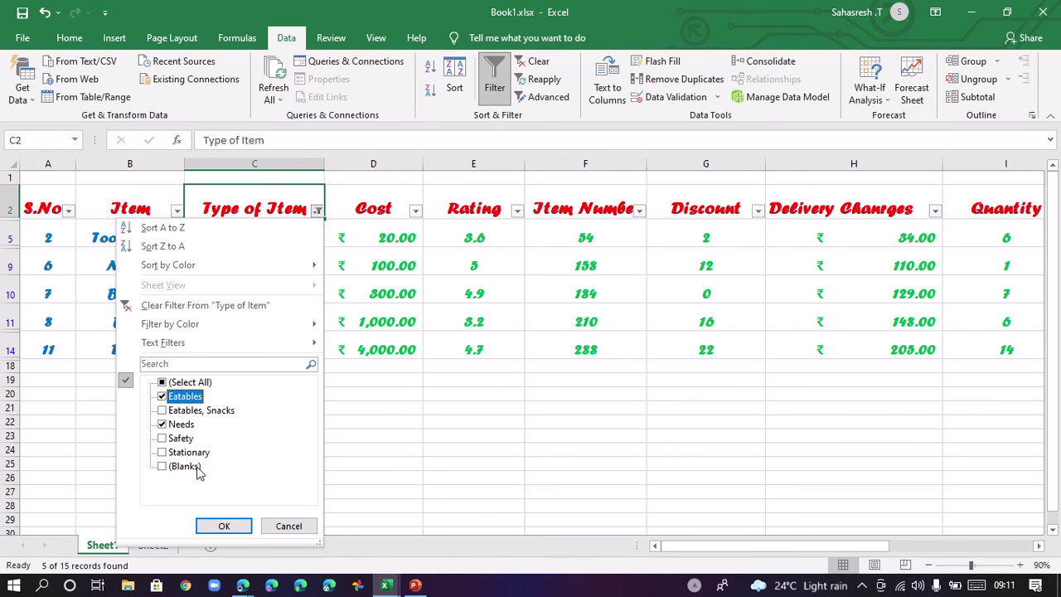
{"action": "left_click", "coordinate": [181, 393]}
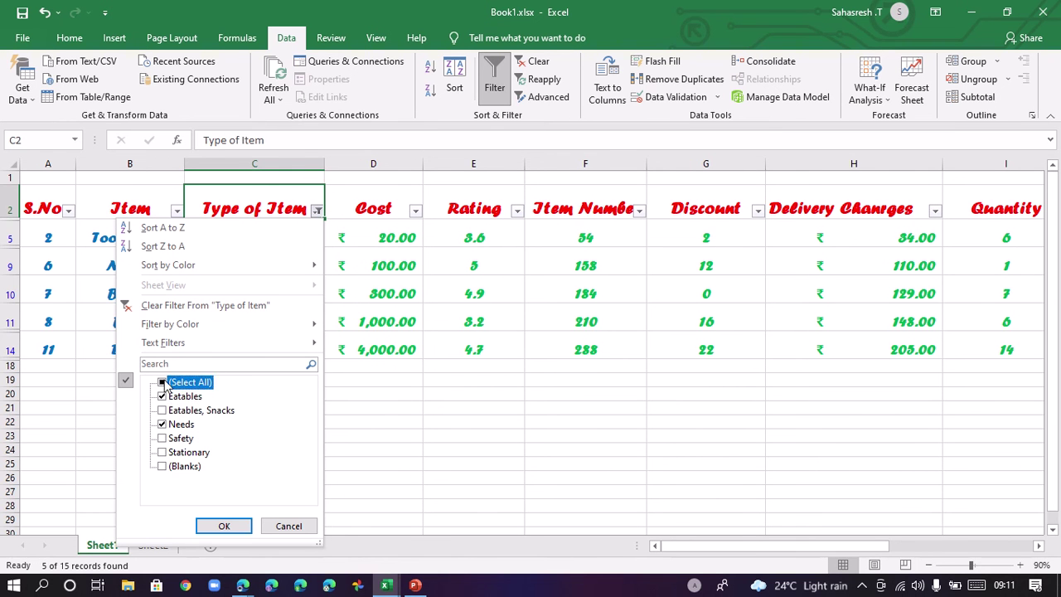
{"action": "left_click", "coordinate": [222, 525]}
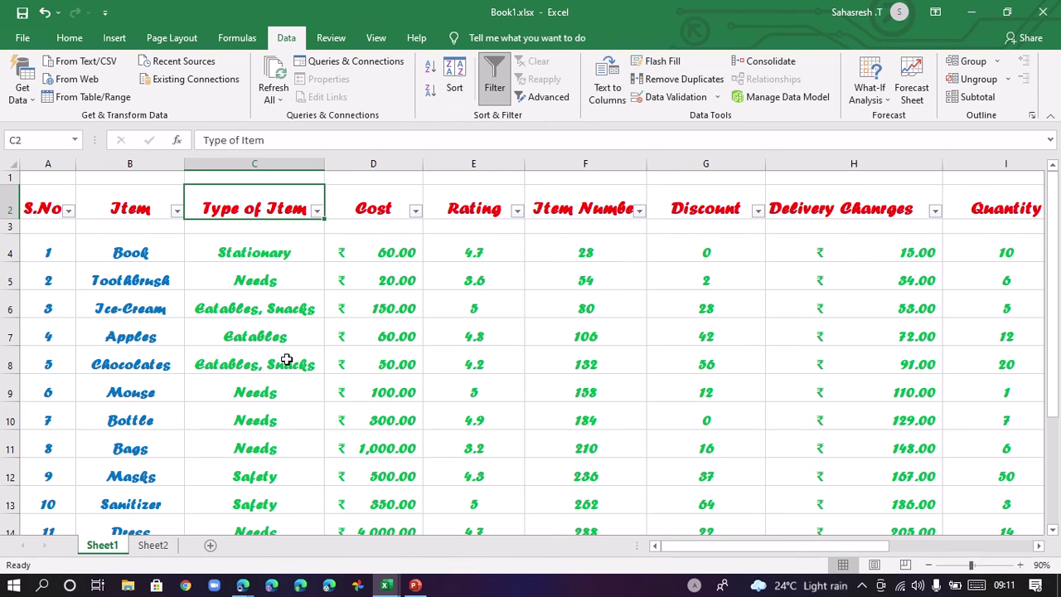
{"action": "left_click", "coordinate": [316, 210]}
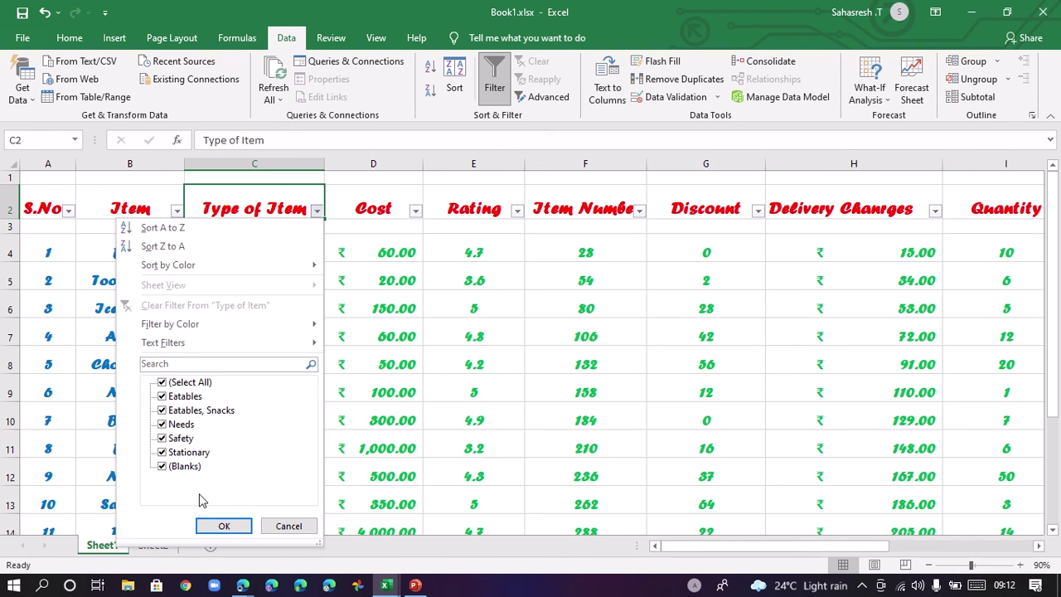
{"action": "left_click", "coordinate": [225, 526]}
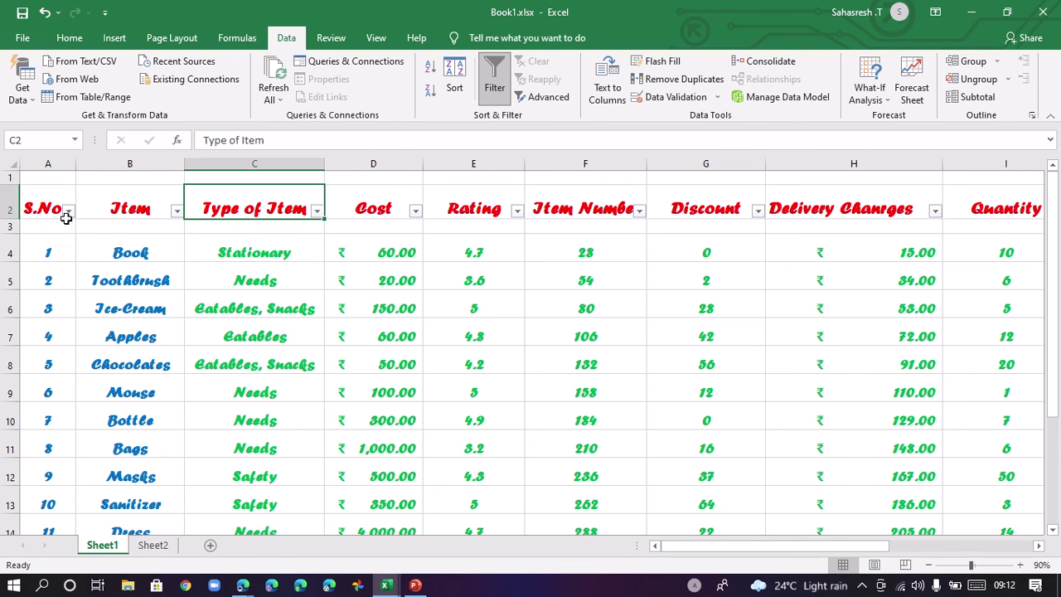
Format the range A2:K17 as a table with a gold style from the Light group, leaving the headers option off.
{"action": "left_click_drag", "start_coordinate": [43, 207], "coordinate": [924, 492]}
{"action": "scroll", "coordinate": [570, 390], "scroll_direction": "up", "scroll_amount": 2}
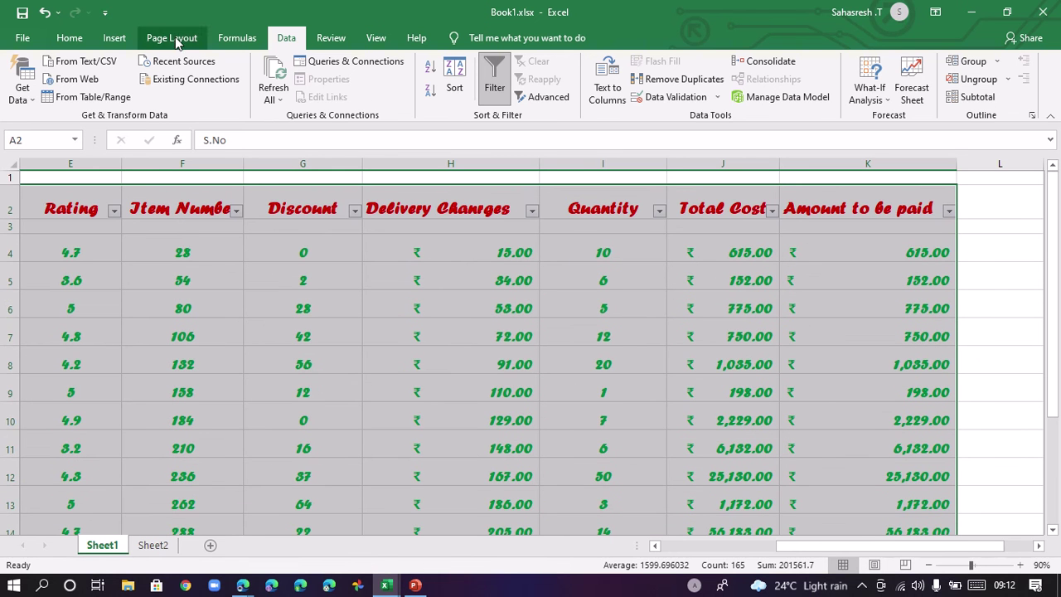
{"action": "left_click", "coordinate": [108, 41]}
{"action": "left_click", "coordinate": [70, 38]}
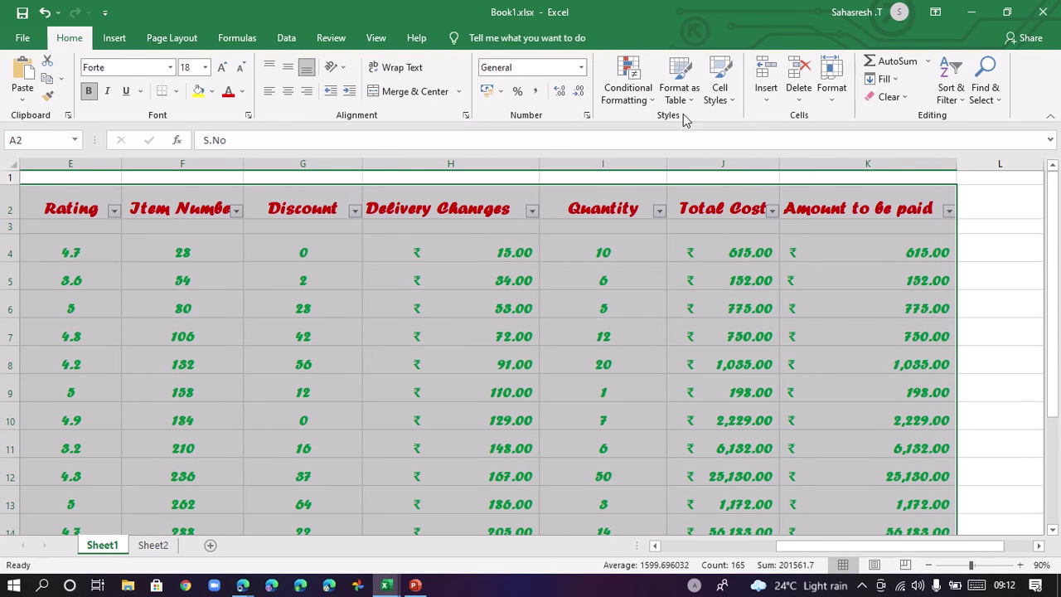
{"action": "left_click", "coordinate": [679, 83]}
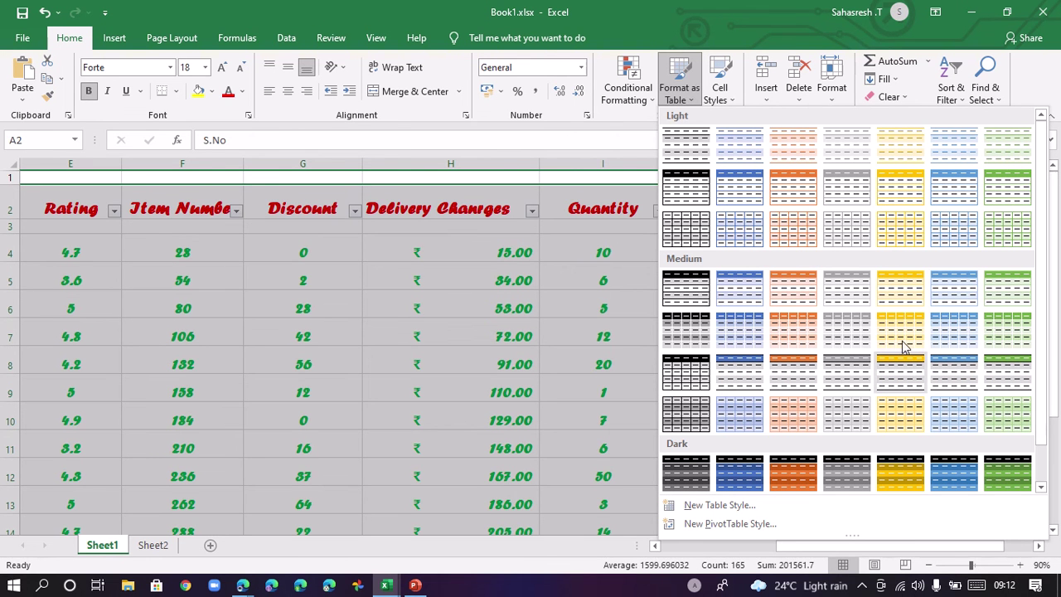
{"action": "left_click", "coordinate": [906, 247]}
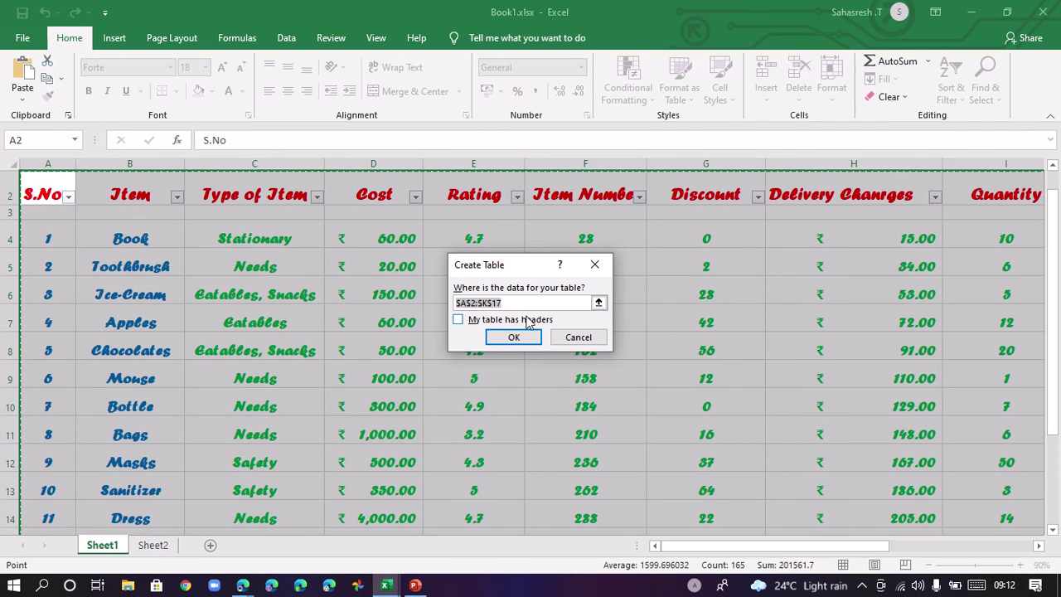
{"action": "left_click", "coordinate": [514, 336]}
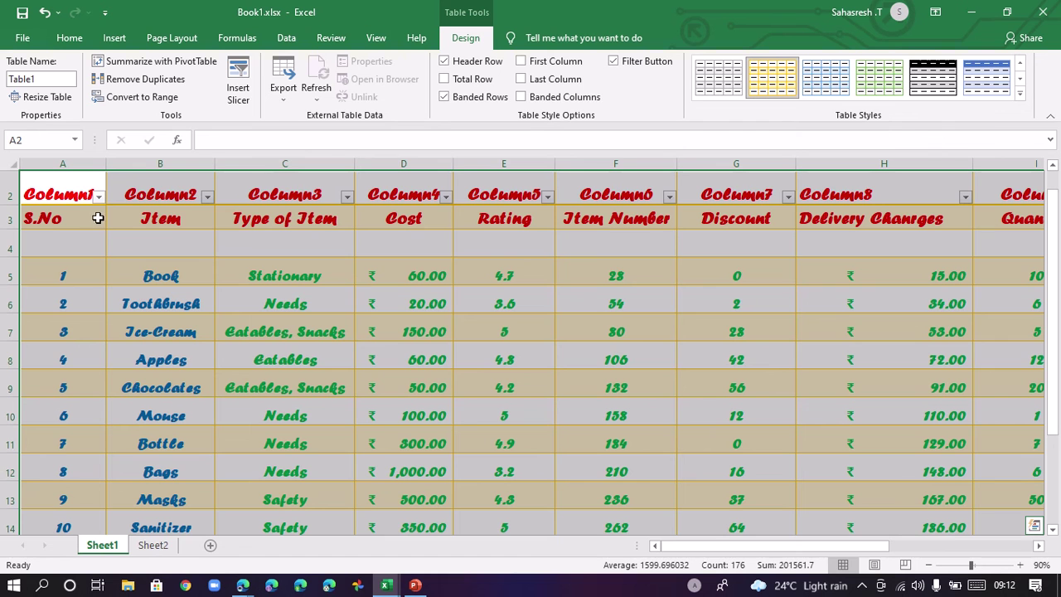
Check the generated column headings above the S.No row and undo the table formatting.
{"action": "left_click", "coordinate": [63, 196]}
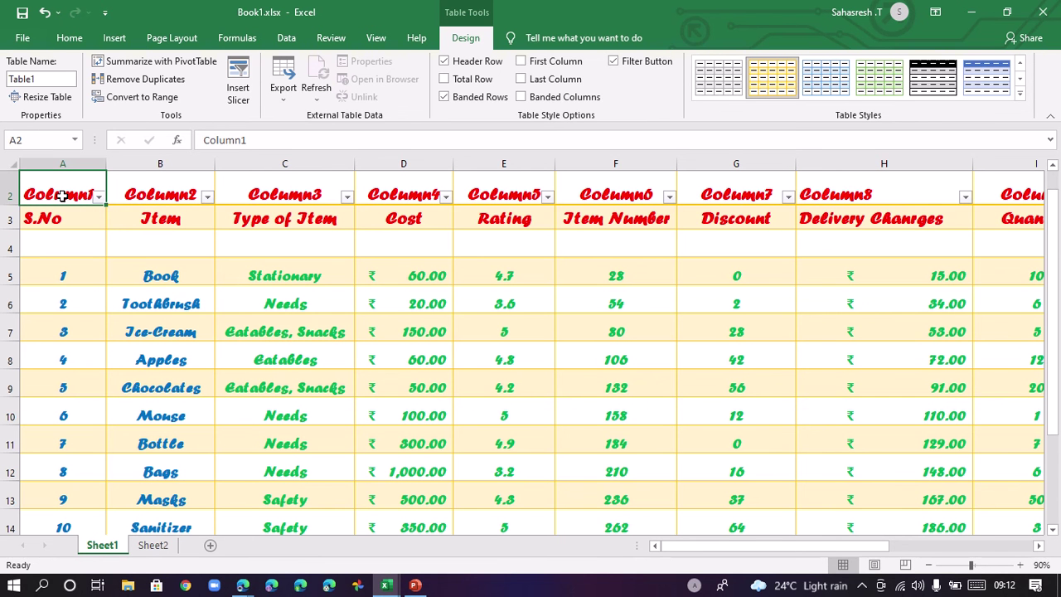
{"action": "left_click_drag", "start_coordinate": [62, 196], "coordinate": [66, 232]}
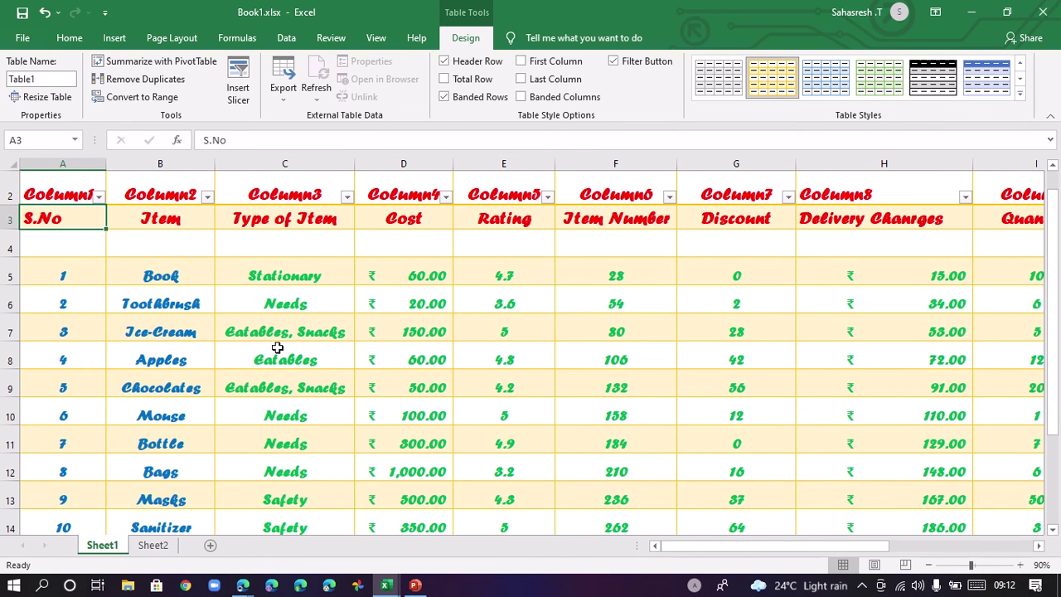
{"action": "left_click", "coordinate": [68, 199]}
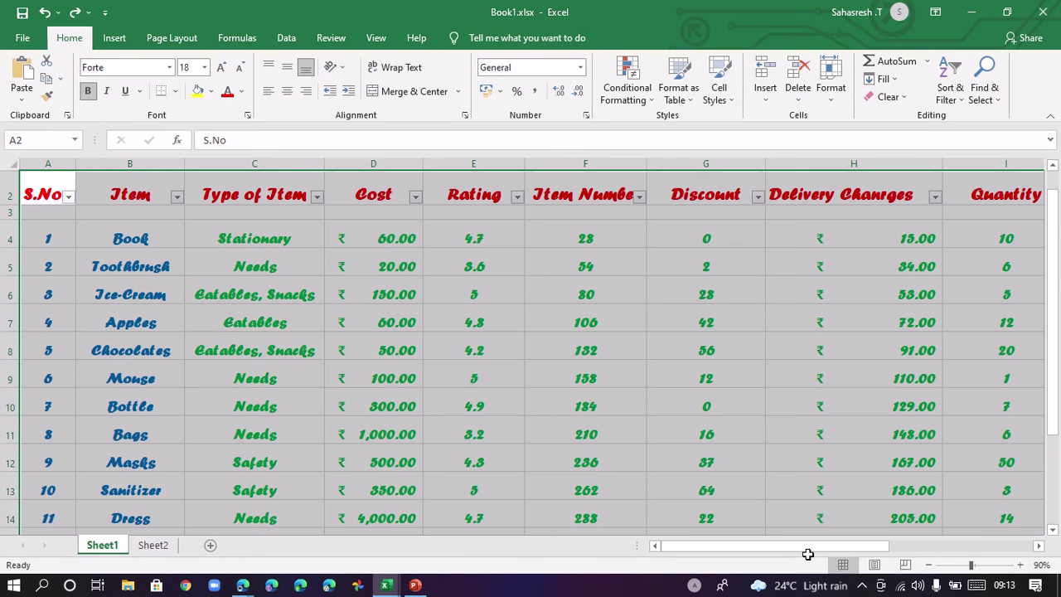
Move the total formula =SUM(J4:J17) from cell M10 up to M9.
{"action": "left_click", "coordinate": [592, 266]}
{"action": "left_click_drag", "start_coordinate": [802, 548], "coordinate": [946, 548]}
{"action": "left_click", "coordinate": [1013, 406]}
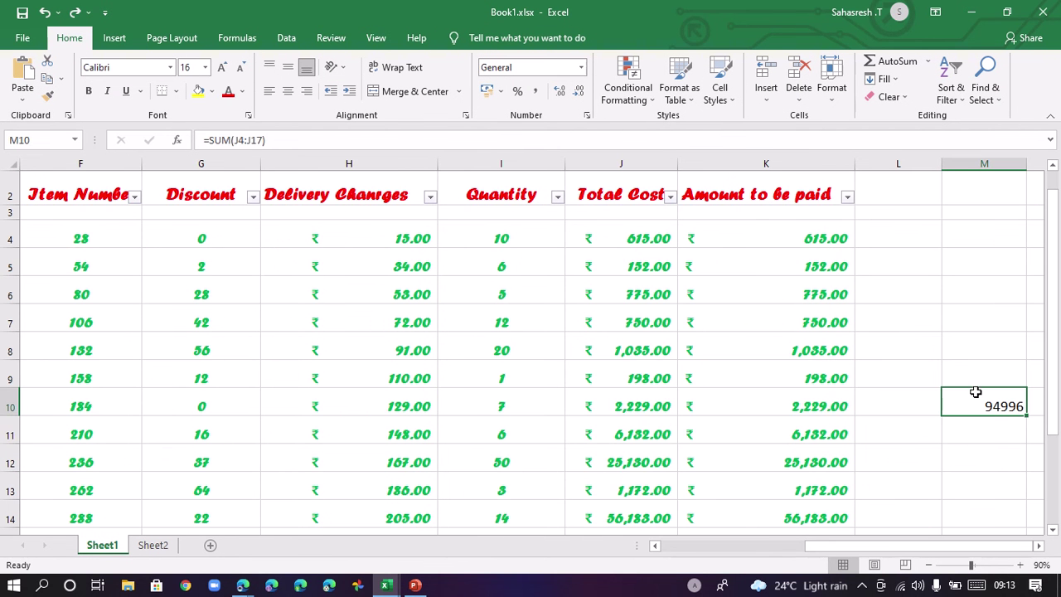
{"action": "left_click_drag", "start_coordinate": [992, 406], "coordinate": [982, 375]}
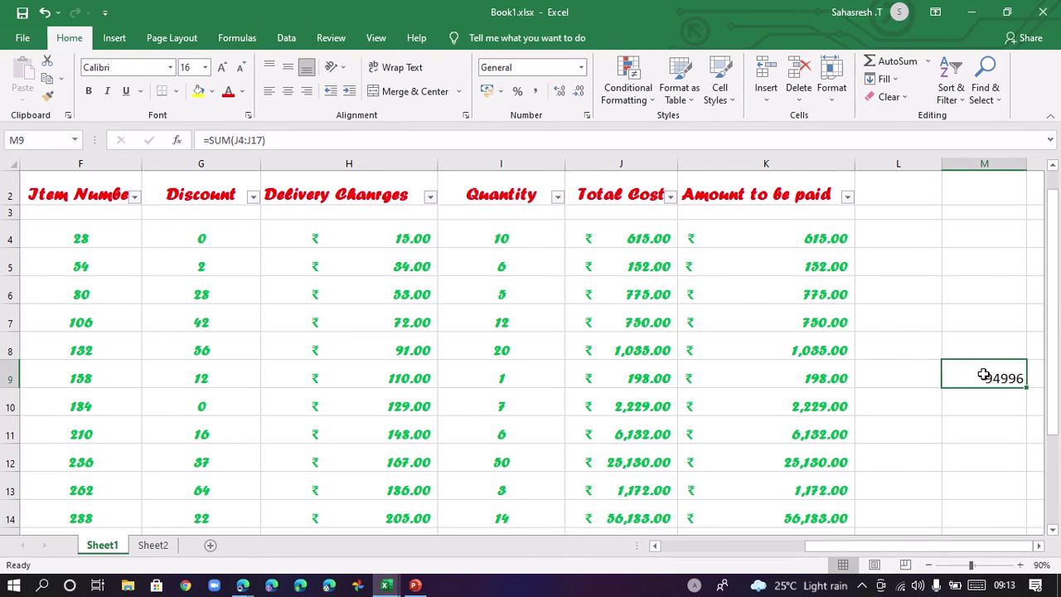
Try to enter a sum in cell M8 with =(Sum) and select the amounts in K4:K17.
{"action": "left_click", "coordinate": [991, 353]}
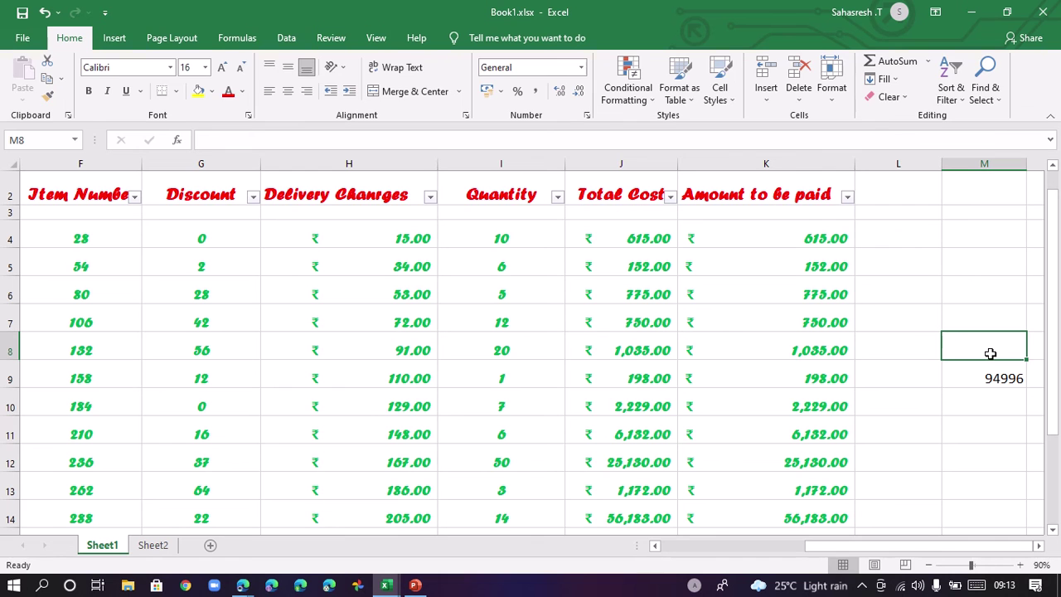
{"action": "type", "text": "="}
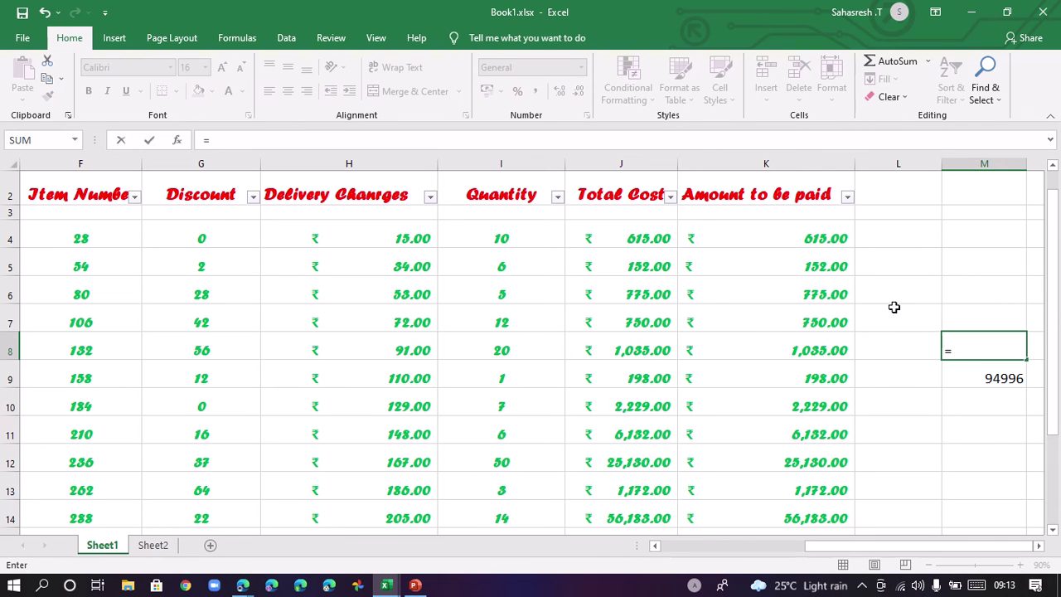
{"action": "type", "text": "(Sum)"}
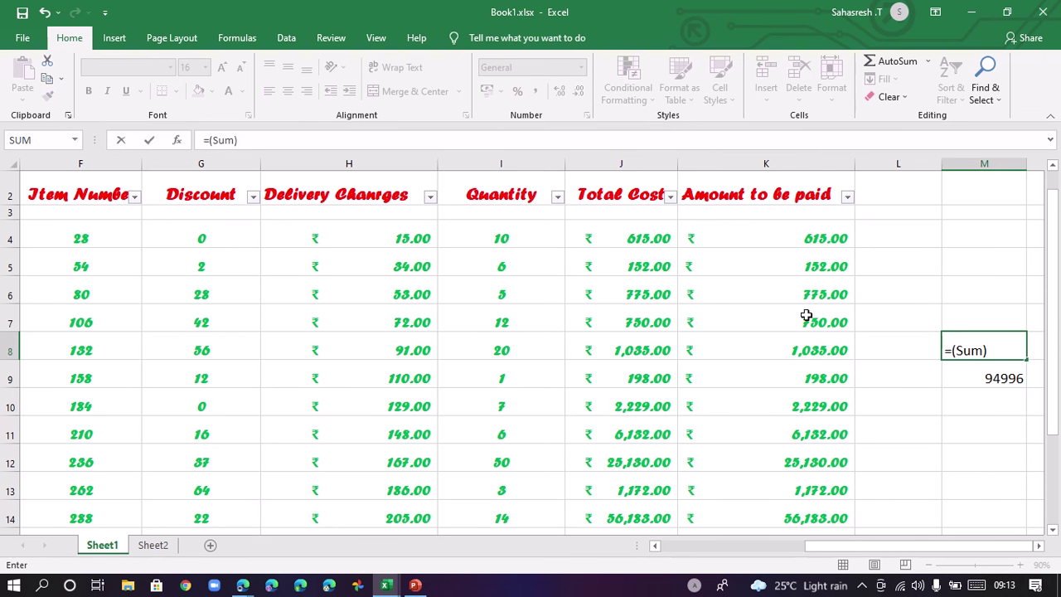
{"action": "left_click_drag", "start_coordinate": [806, 239], "coordinate": [807, 488]}
{"action": "key", "text": "Return"}
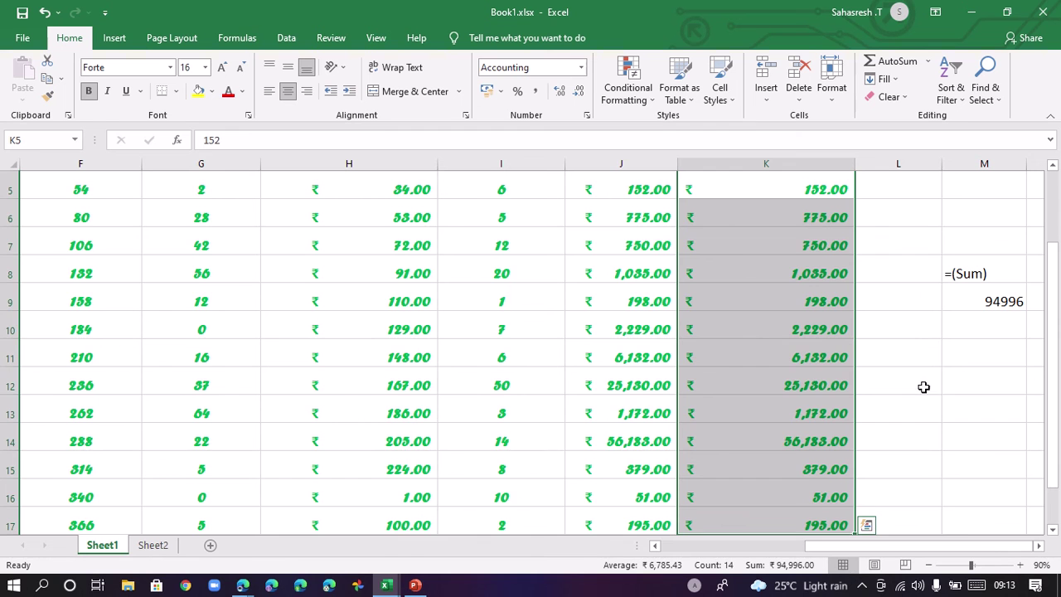
{"action": "scroll", "coordinate": [762, 326], "scroll_direction": "up", "scroll_amount": 2}
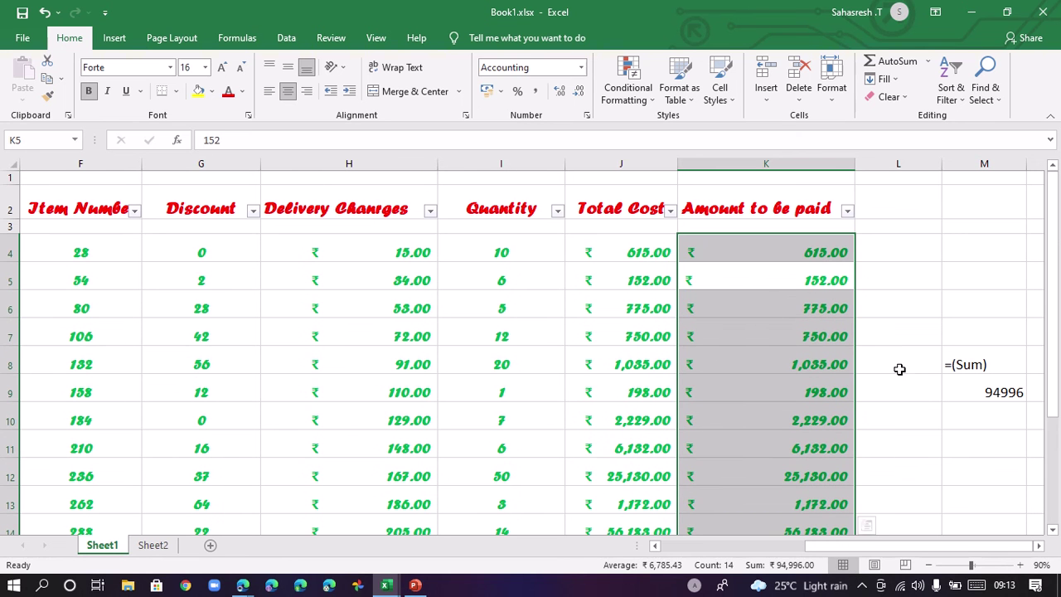
Clear cell M8 and try to enter its formula again, starting with =(S.
{"action": "left_click", "coordinate": [998, 364]}
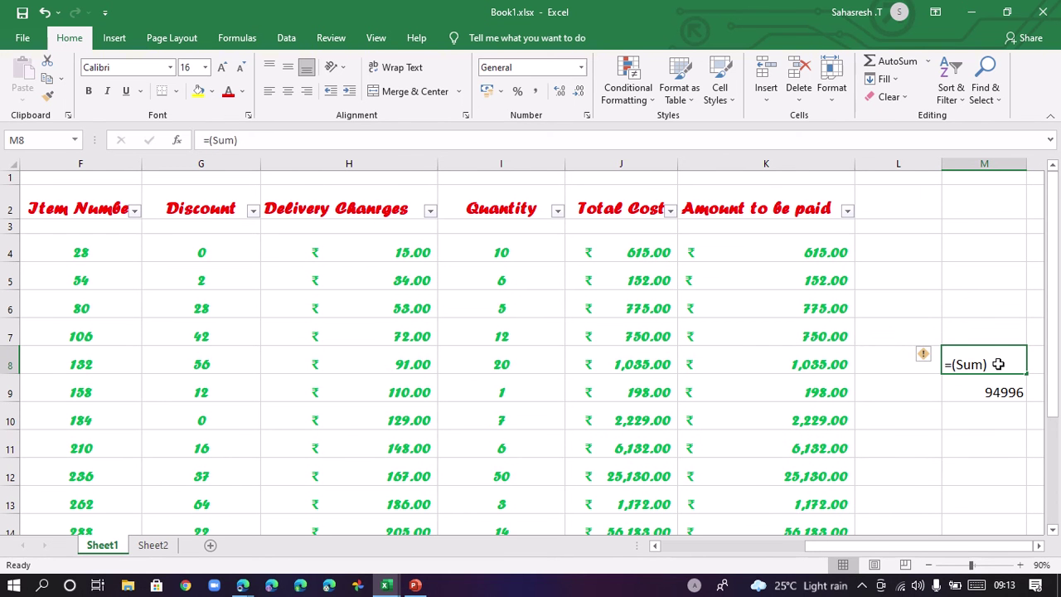
{"action": "key", "text": "BackSpace"}
{"action": "type", "text": "="}
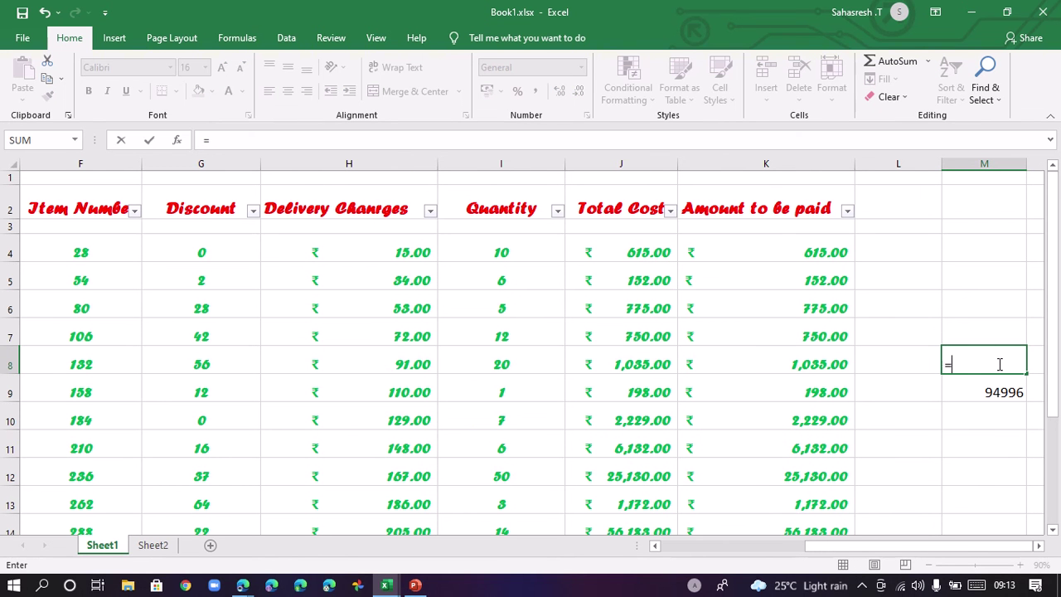
{"action": "type", "text": "(S"}
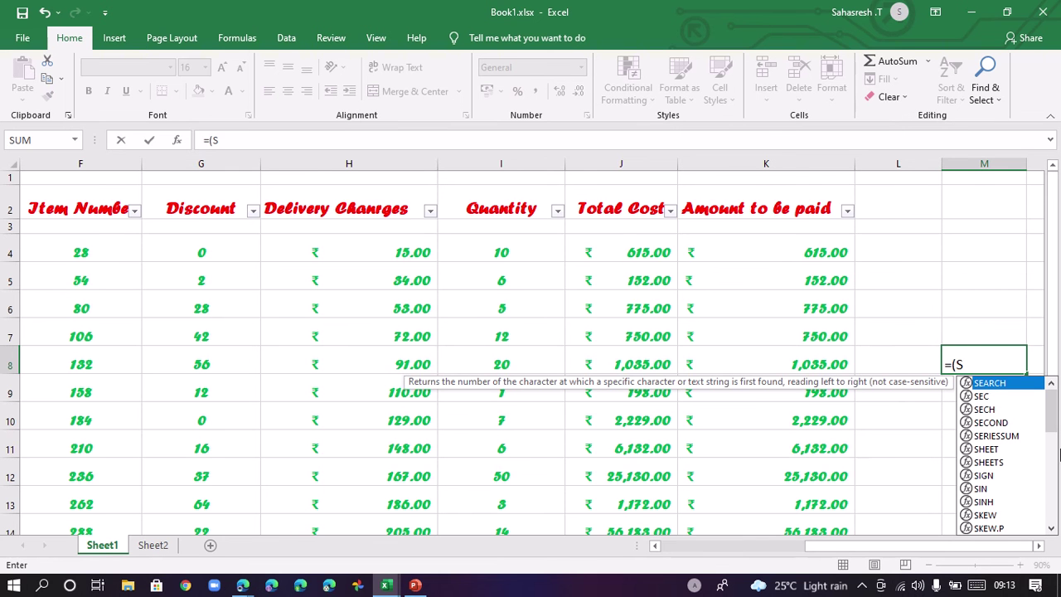
{"action": "scroll", "coordinate": [969, 467], "scroll_direction": "down", "scroll_amount": 2}
{"action": "left_click", "coordinate": [1001, 225]}
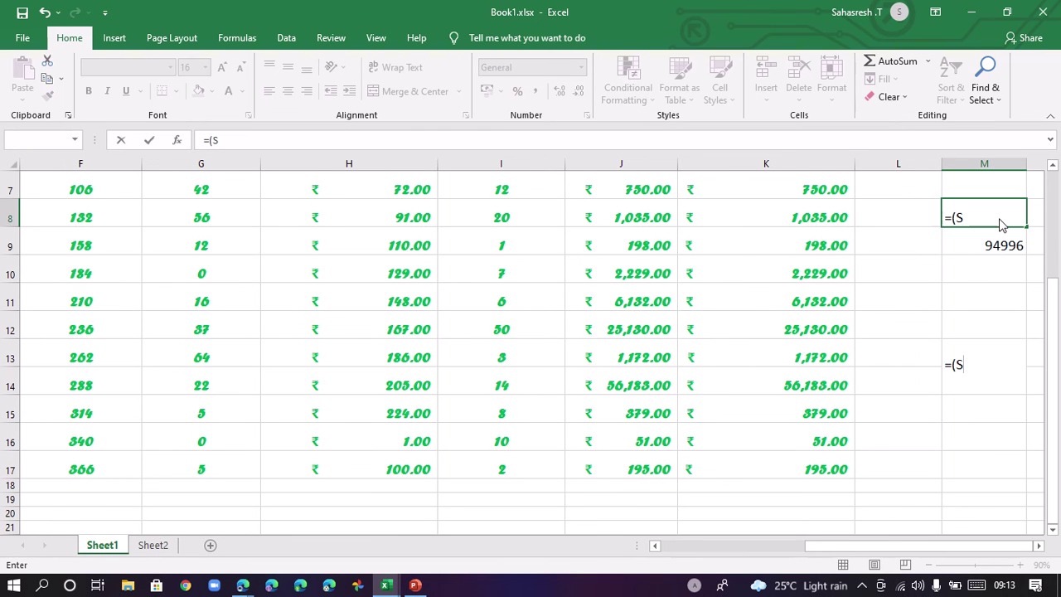
{"action": "key", "text": "Return"}
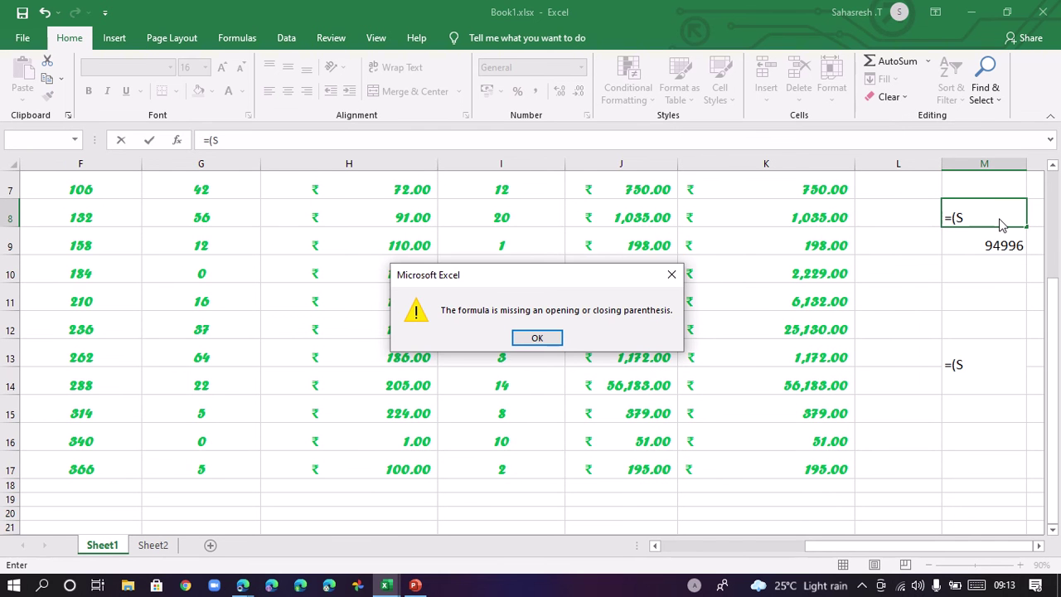
{"action": "left_click", "coordinate": [537, 337]}
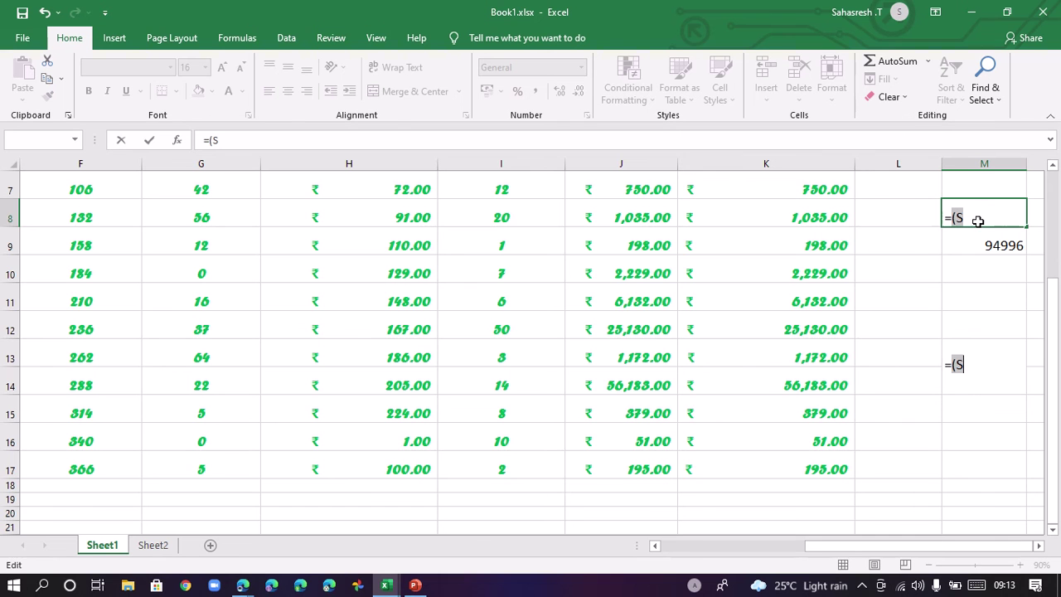
Replace the formula text in cell M8 with =Sum and select the amounts in K4:K7.
{"action": "key", "text": "BackSpace"}
{"action": "type", "text": "Sum"}
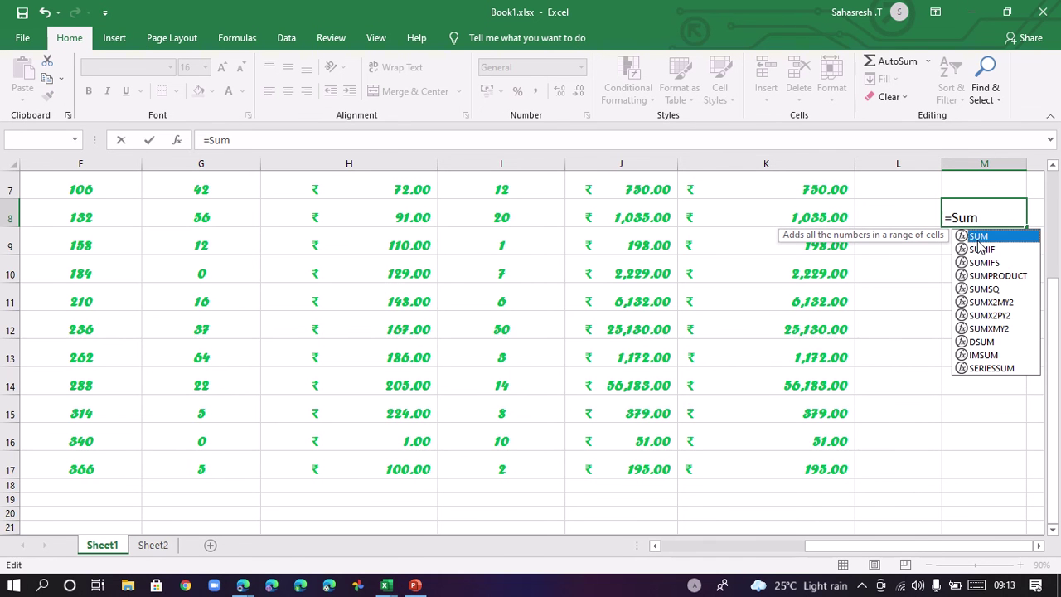
{"action": "key", "text": "Escape"}
{"action": "scroll", "coordinate": [704, 208], "scroll_direction": "up", "scroll_amount": 2}
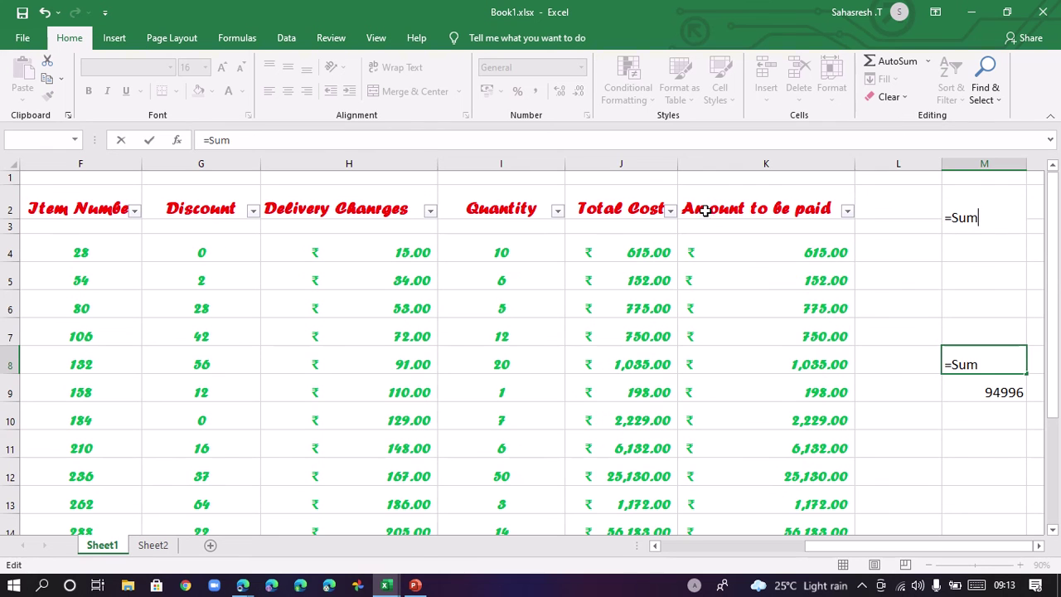
{"action": "left_click_drag", "start_coordinate": [724, 241], "coordinate": [727, 337]}
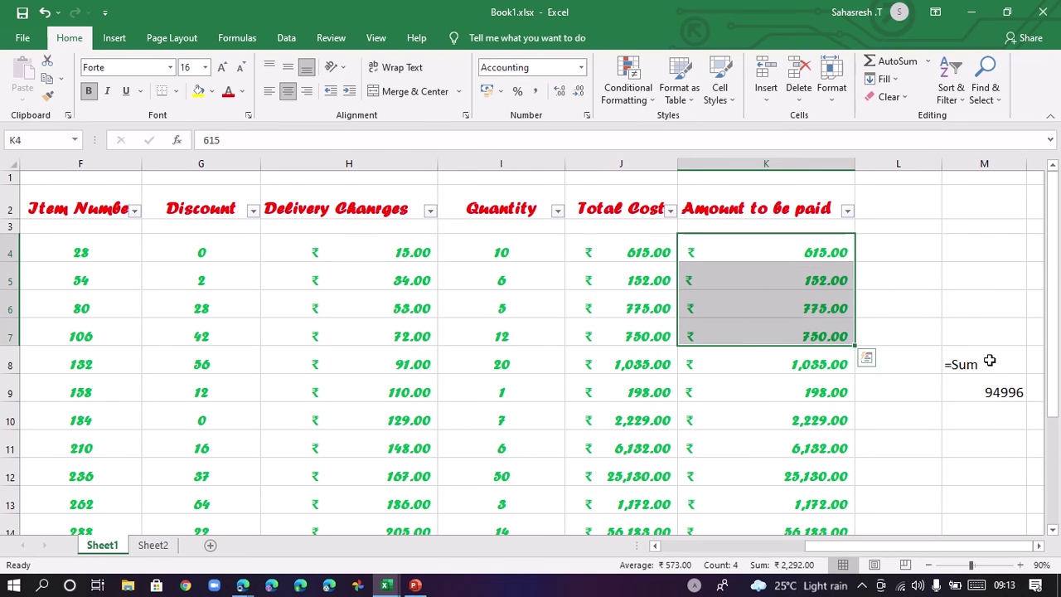